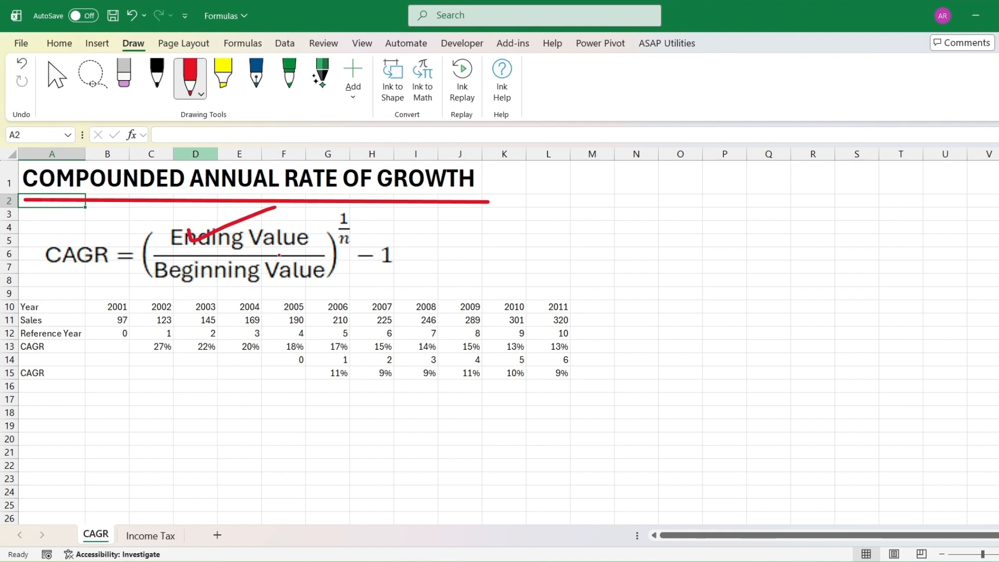
Annotate the formula image with ink strokes and review the existing CAGR formulas in C13 and G15.
mouse_move(194, 274)
mouse_down()
mouse_move(200, 281)
mouse_move(279, 252)
mouse_up()
mouse_move(357, 235)
mouse_down()
mouse_move(337, 229)
mouse_move(333, 249)
mouse_move(358, 254)
mouse_move(358, 235)
mouse_up()
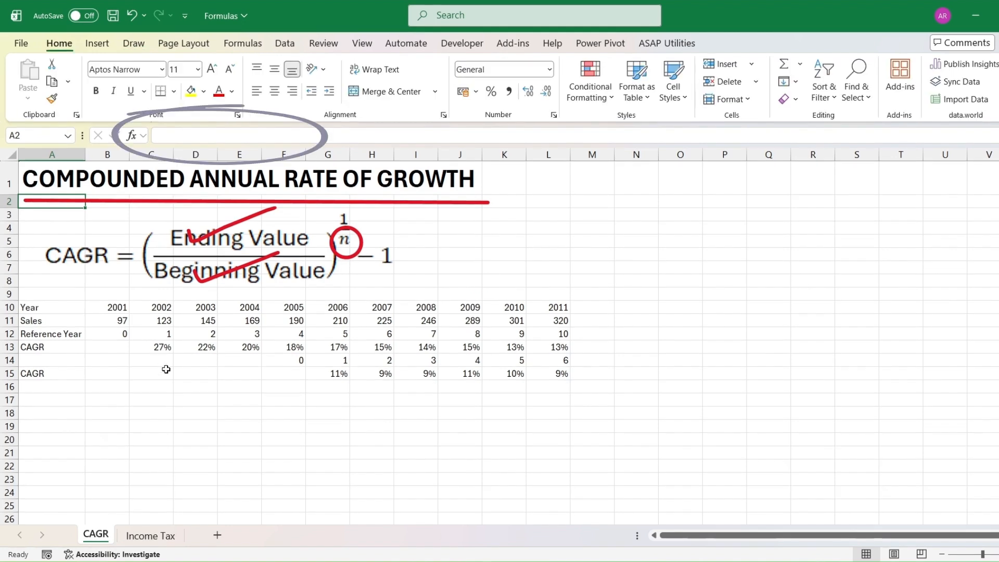
click(156, 348)
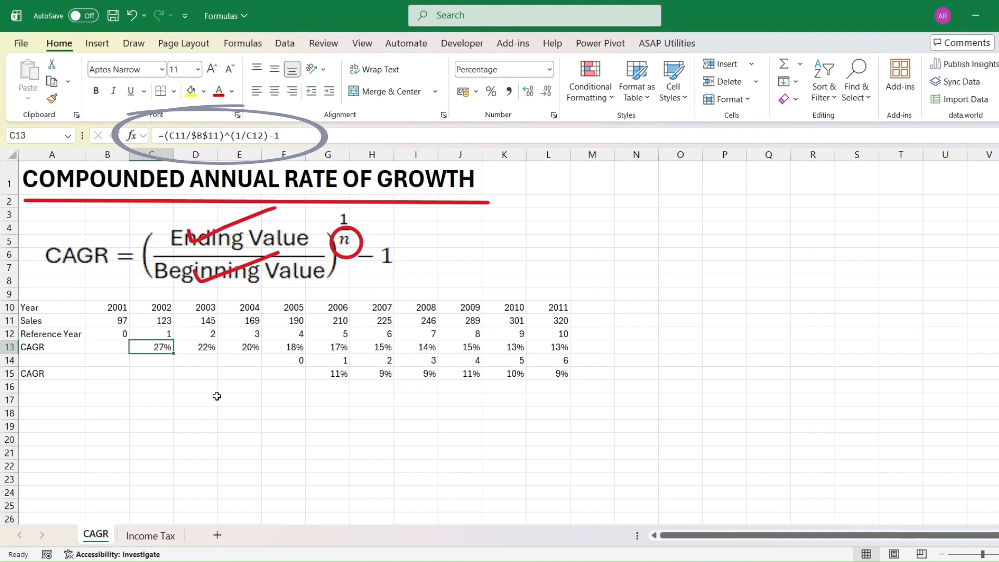
click(340, 374)
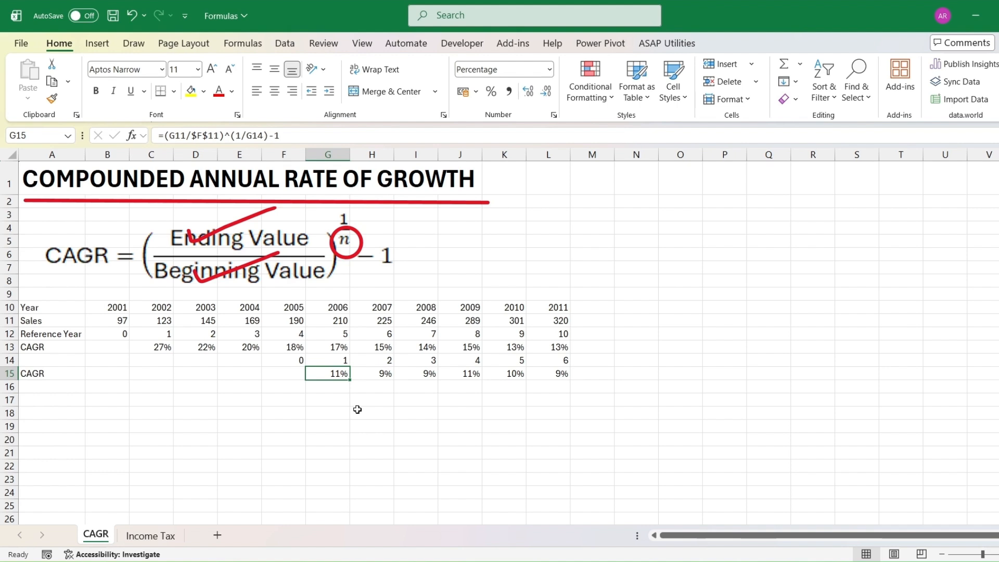
Define a new workbook name CAGR with the comment Calculates CAGR.
key(ctrl+F3)
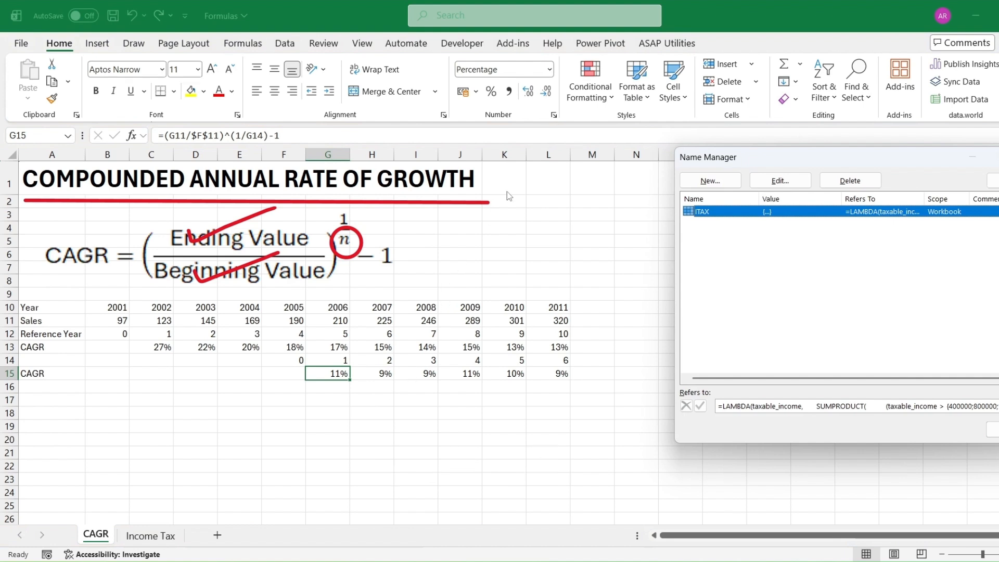
click(708, 182)
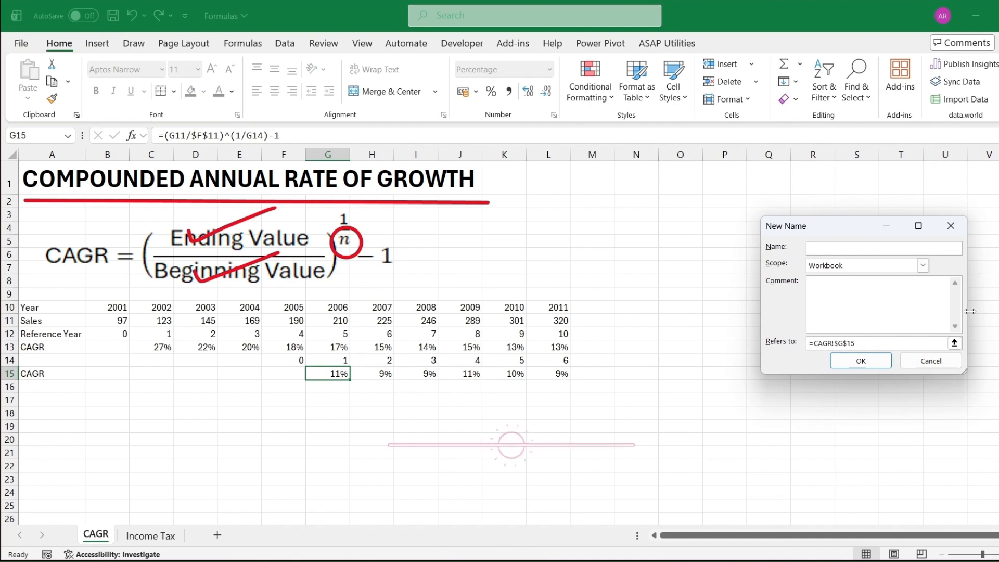
text(CAG)
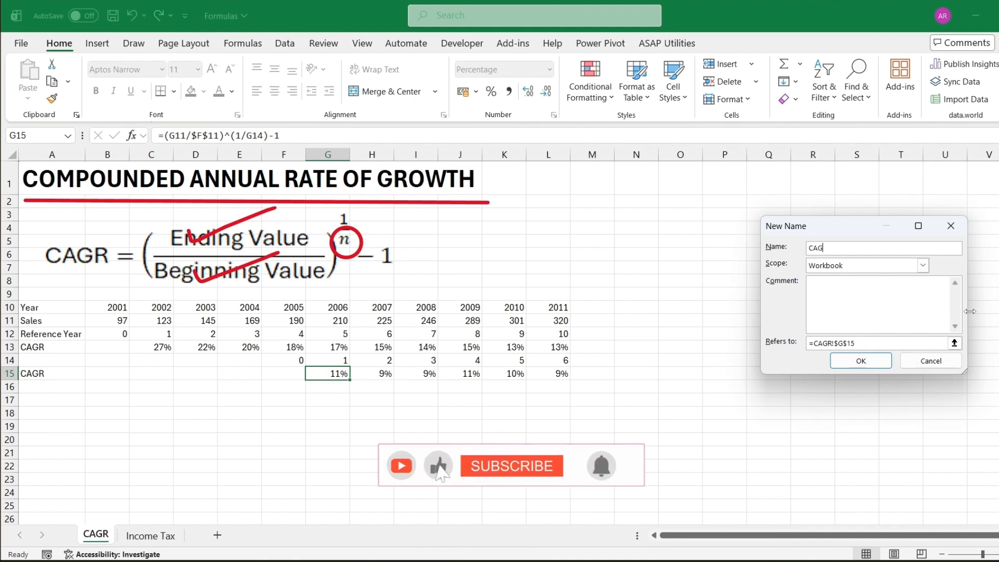
text(R)
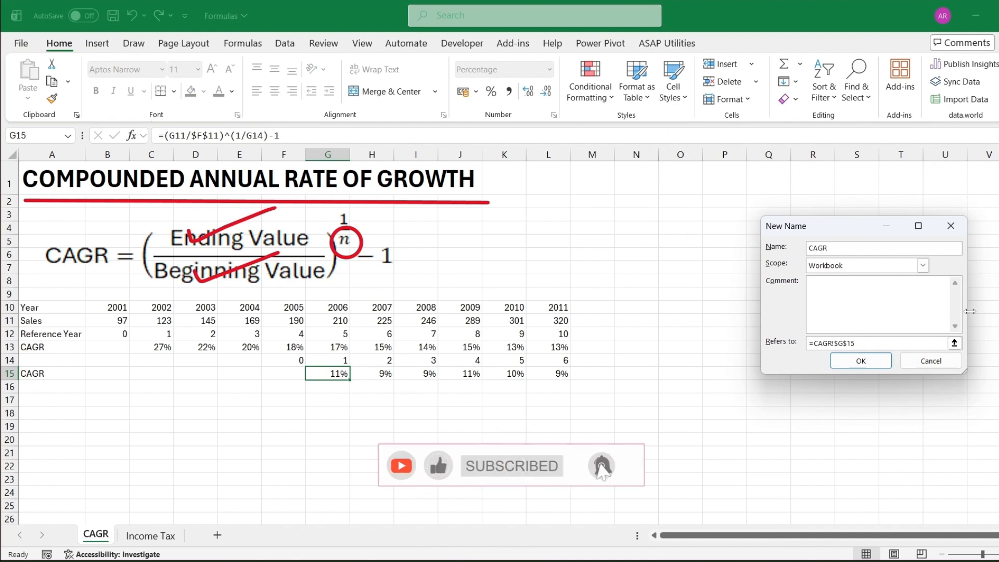
click(819, 291)
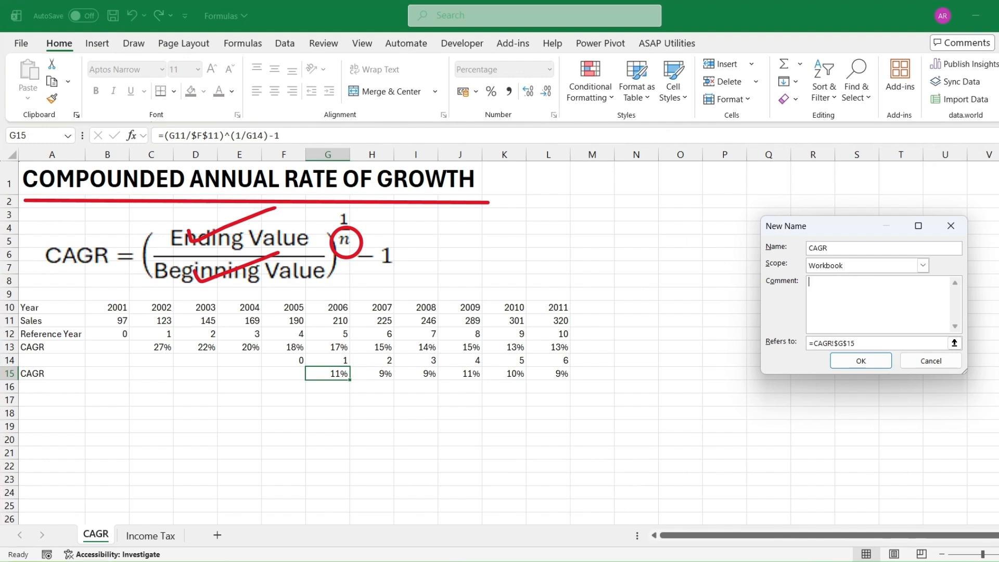
text(Calculates)
text(CAGR)
Set the name to refer to =Lambda(EV,BV,N,(EV/BV)^(1/N)-1), save it and close the Name Manager.
click(874, 343)
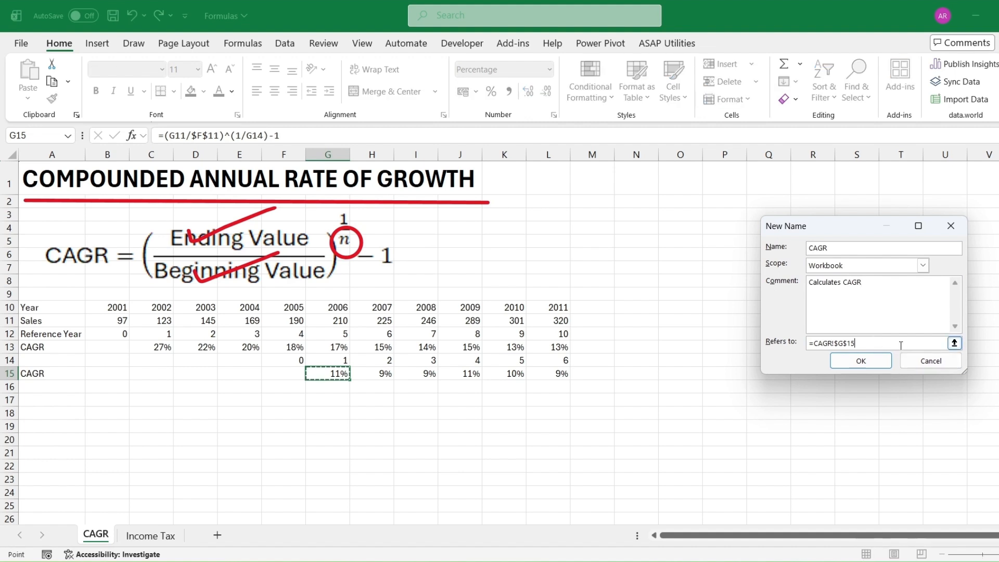
key(BackSpace)
key(BackSpace)
key(BackSpace)
key(BackSpace)
key(BackSpace)
key(BackSpace)
key(BackSpace)
key(BackSpace)
key(BackSpace)
key(BackSpace)
text(L)
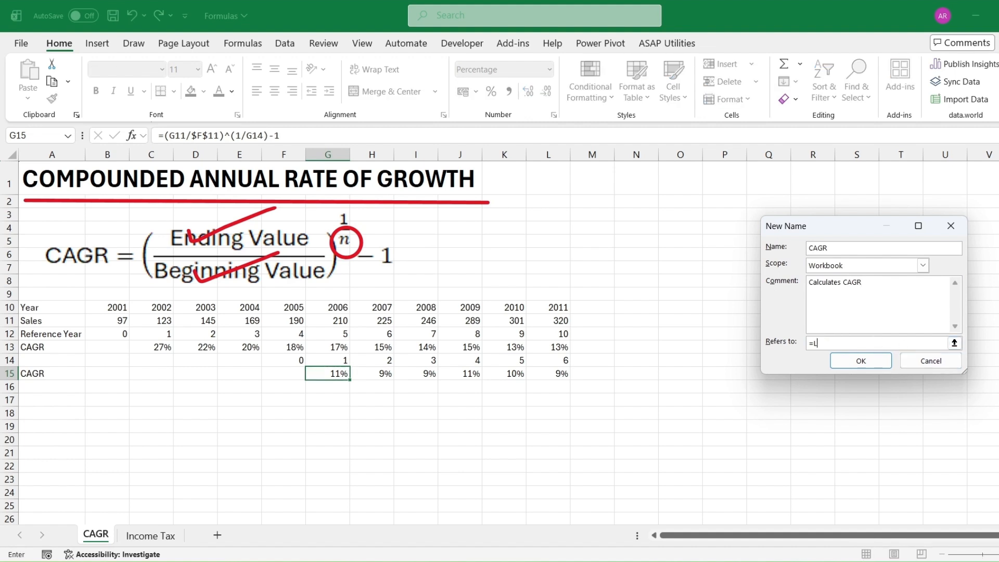
text(ambda(EV,BV,N(EV/BV)^(1/N)-)
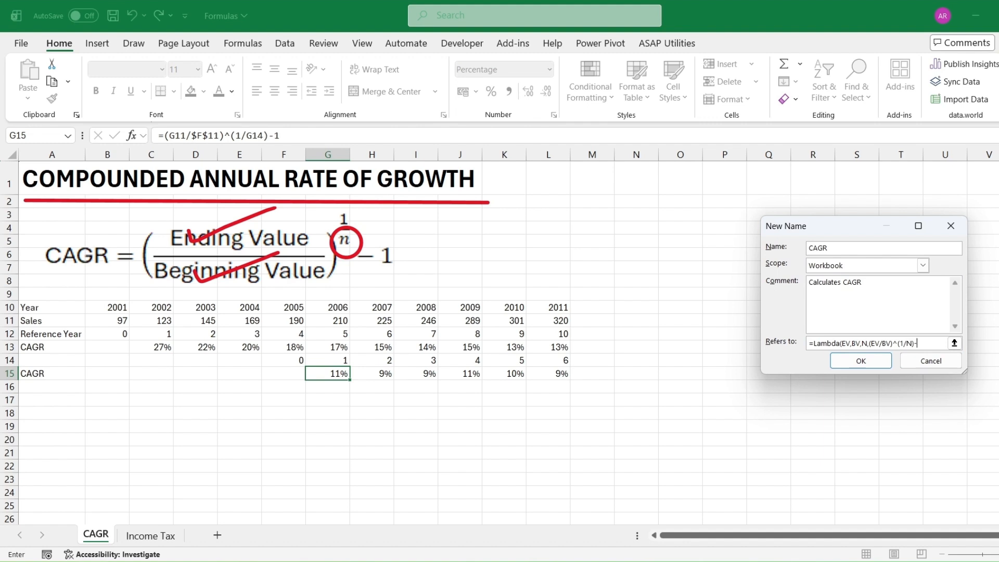
text(1)
click(842, 364)
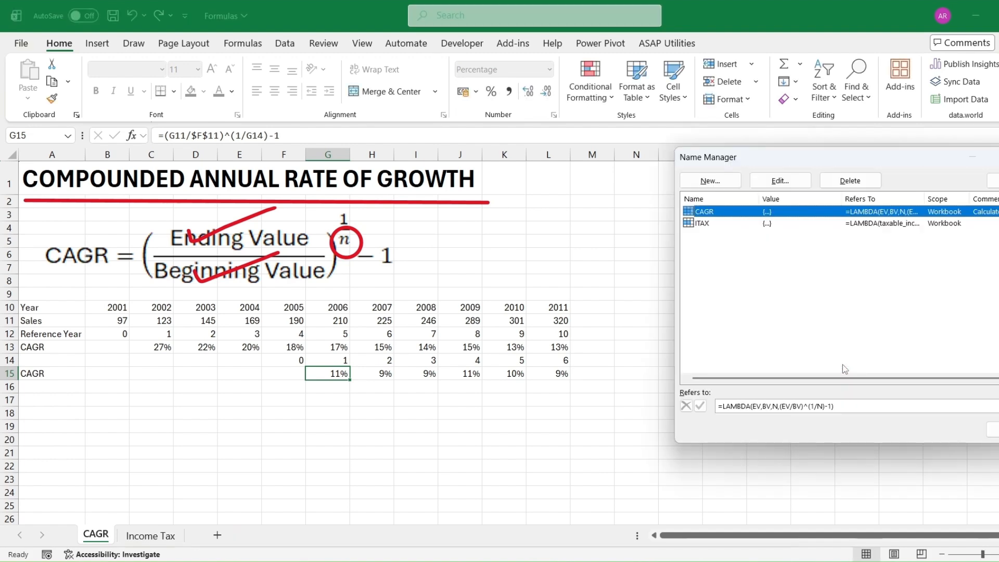
click(993, 430)
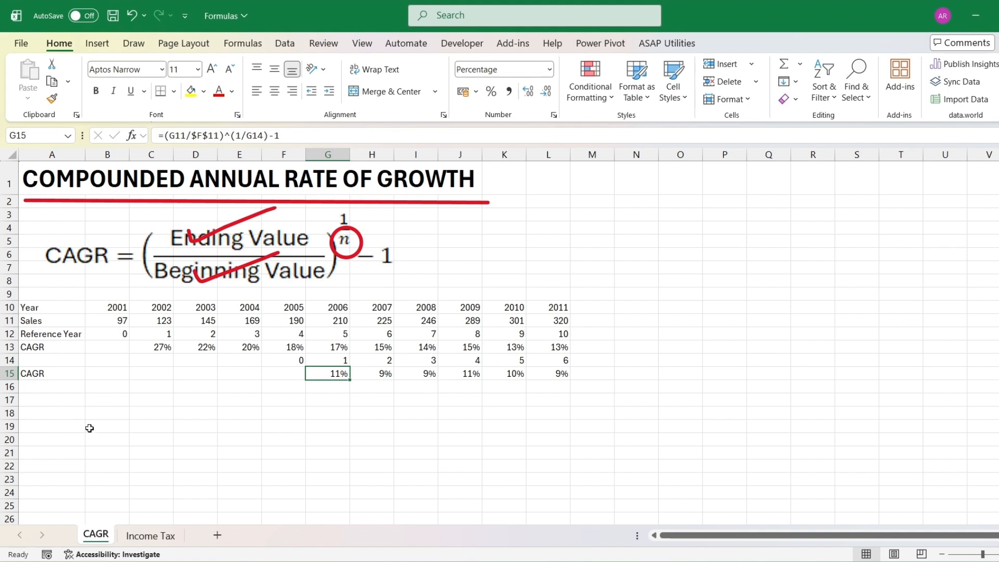
Enter the label CAGR Using Lambda in A18.
click(38, 414)
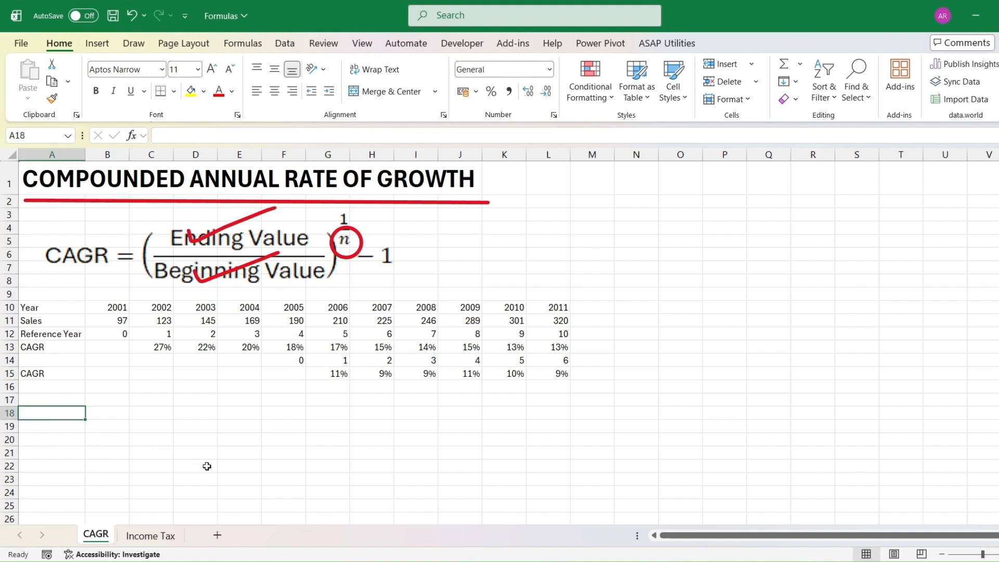
text(CAGR)
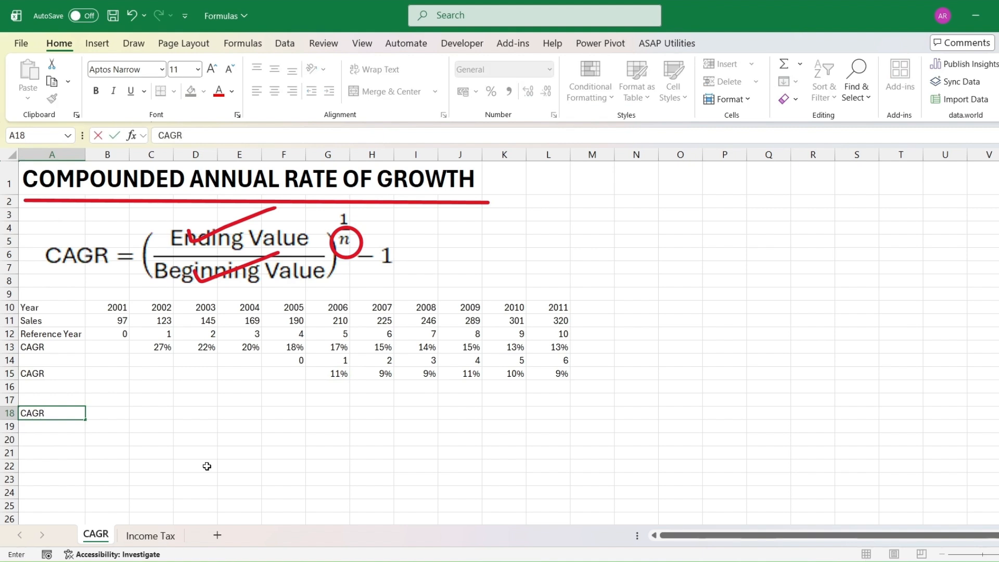
text( Using Lamn)
key(BackSpace)
text(bda)
key(ctrl+Return)
key(Return)
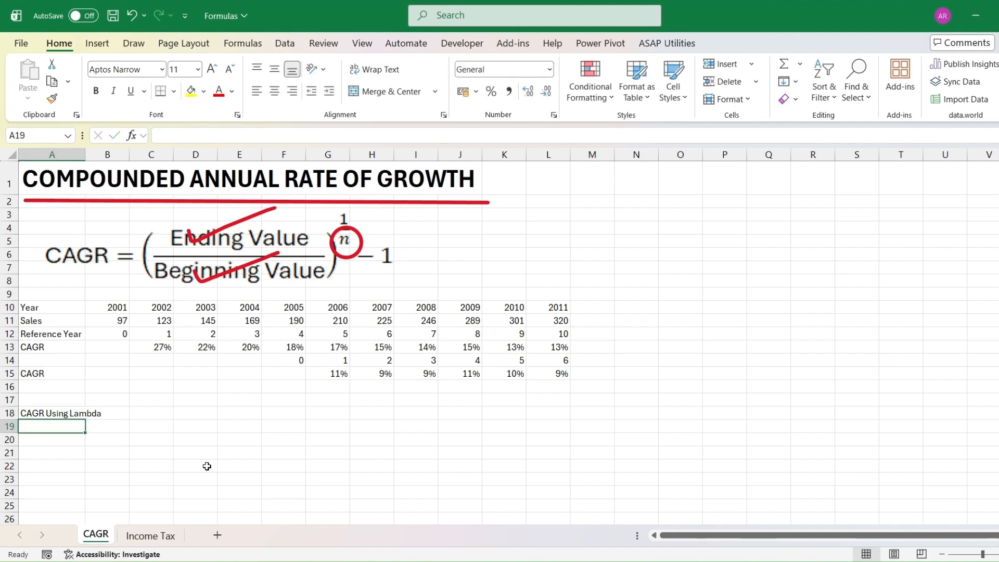
Enter =CAGR(C11,$B$11,C12) in C18 using the custom Lambda function.
click(156, 417)
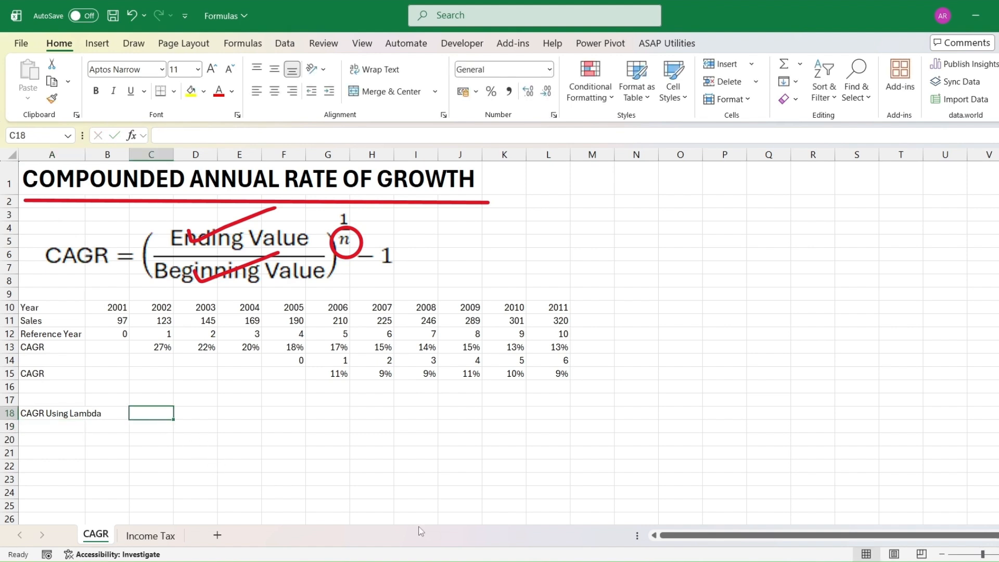
text(=)
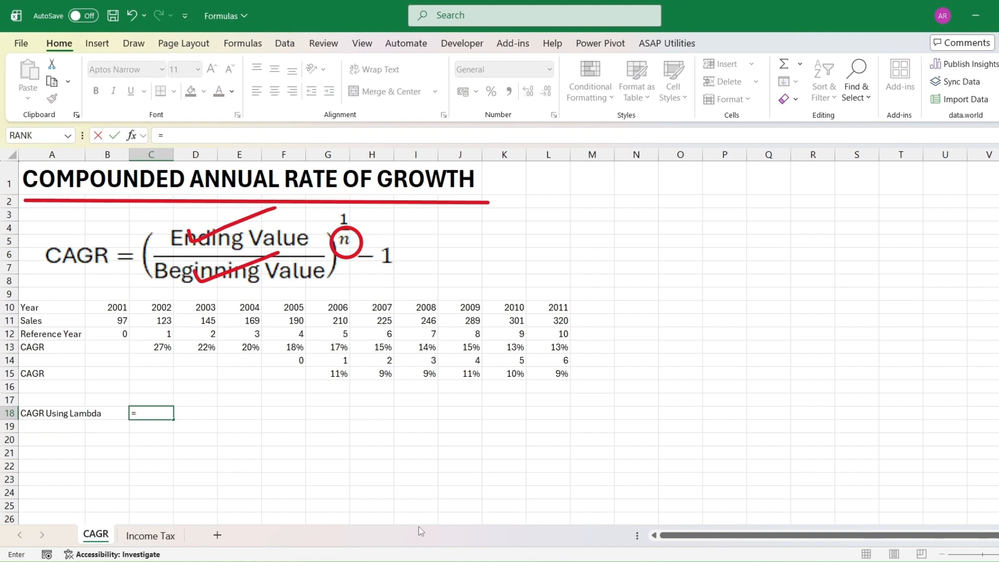
text(ca)
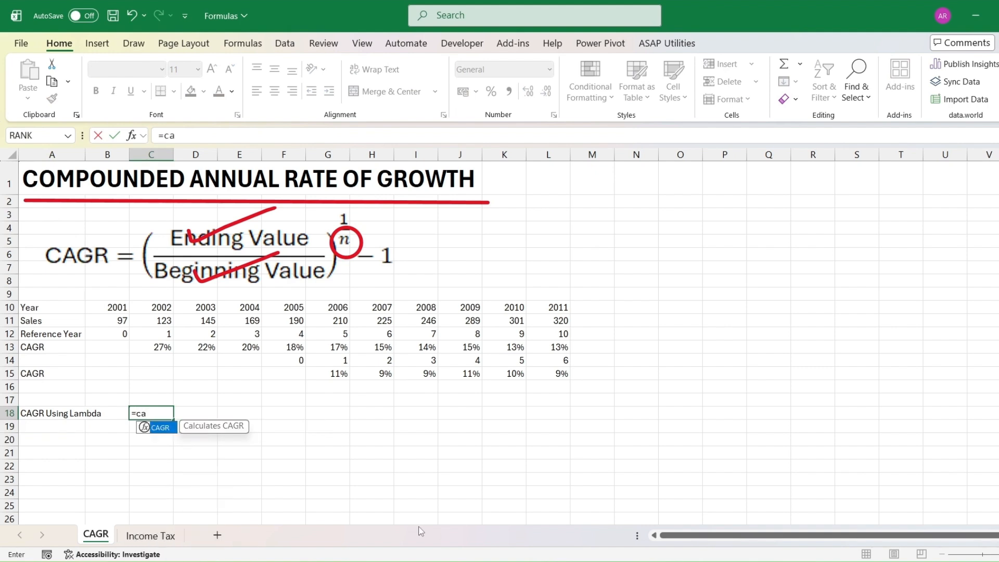
double_click(163, 433)
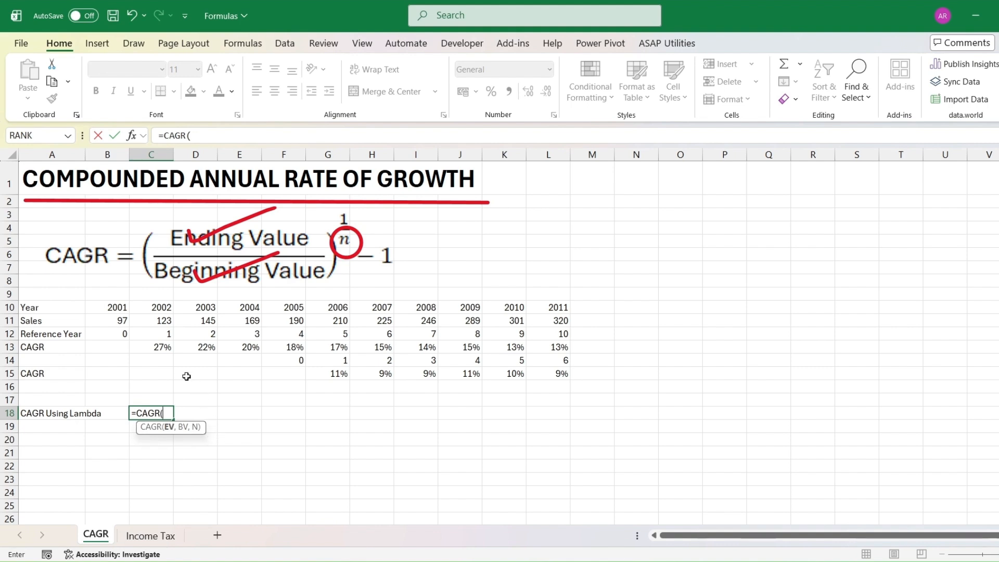
click(163, 321)
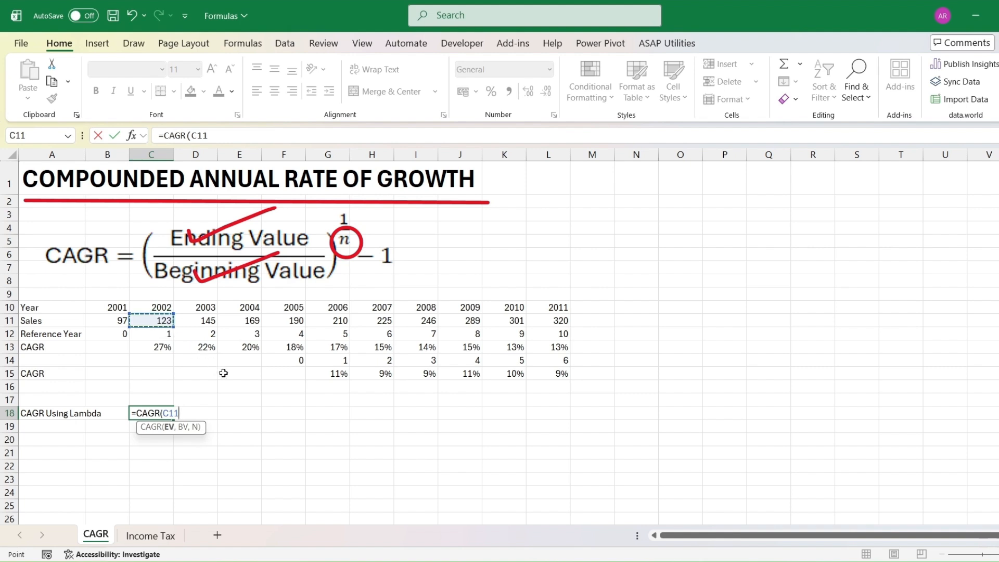
text(,)
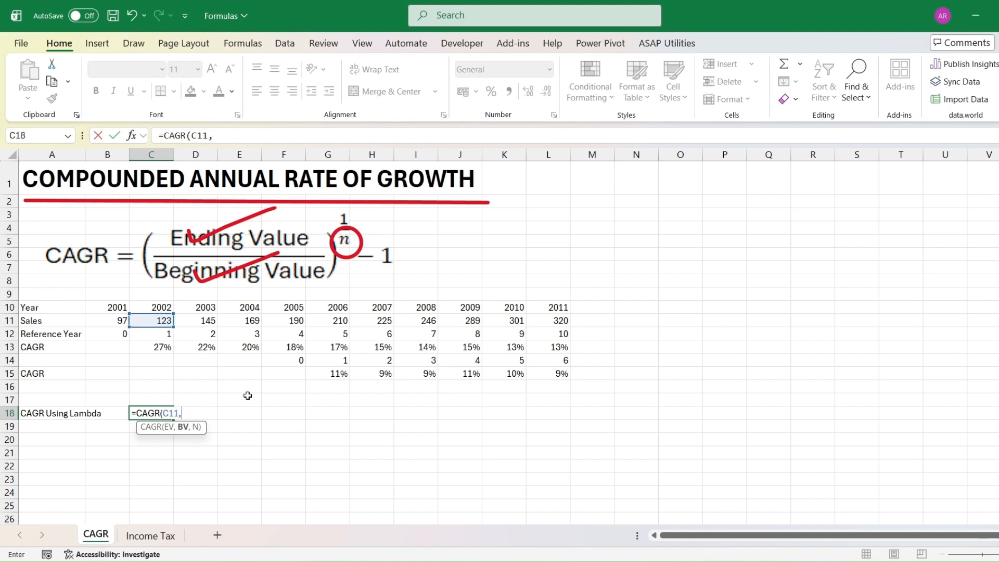
click(122, 321)
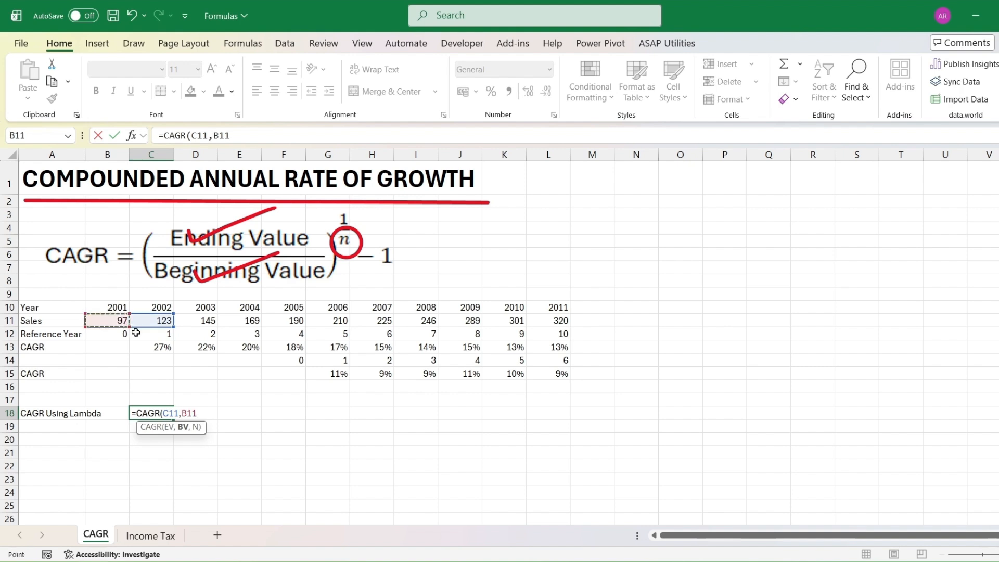
key(F4)
text(,)
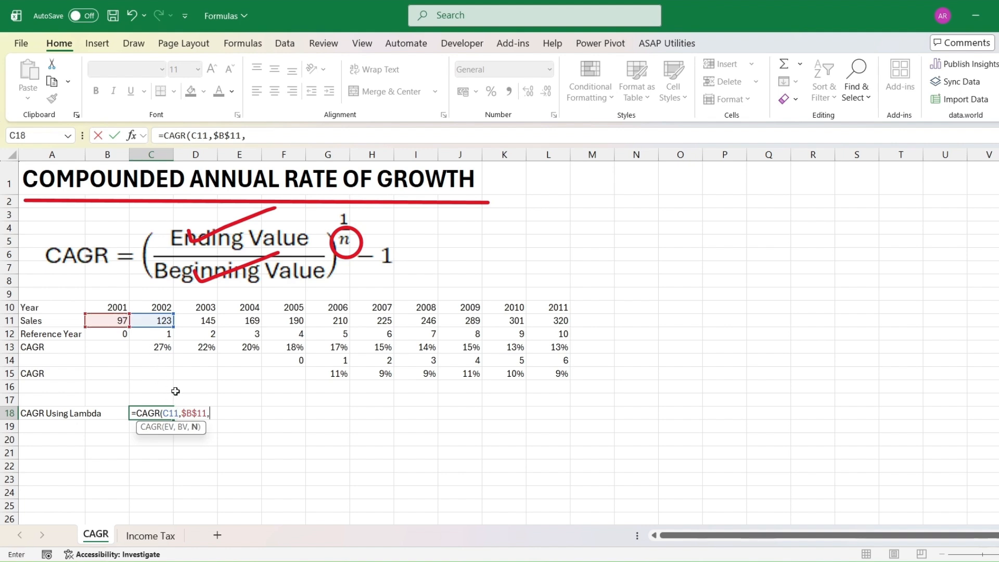
click(159, 331)
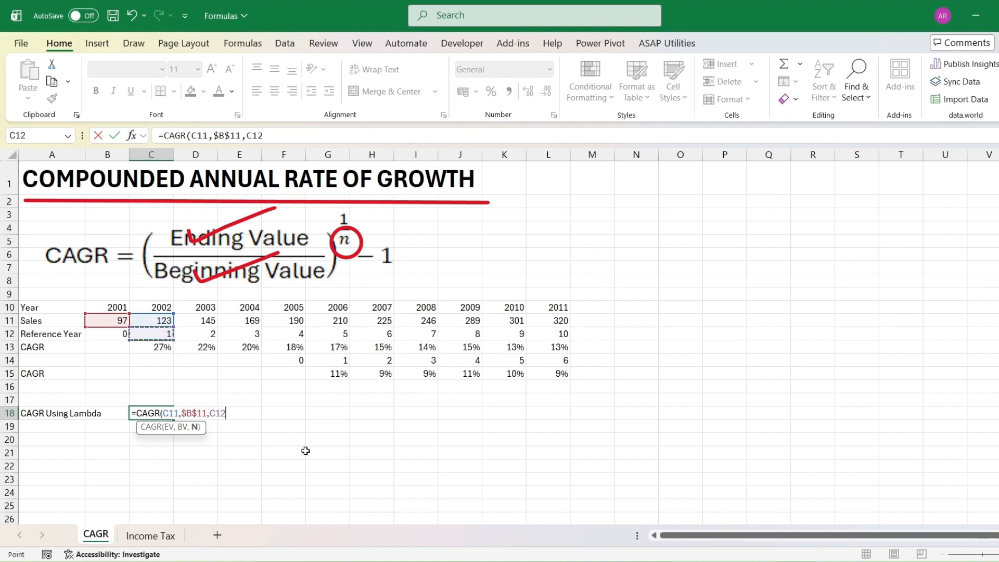
text())
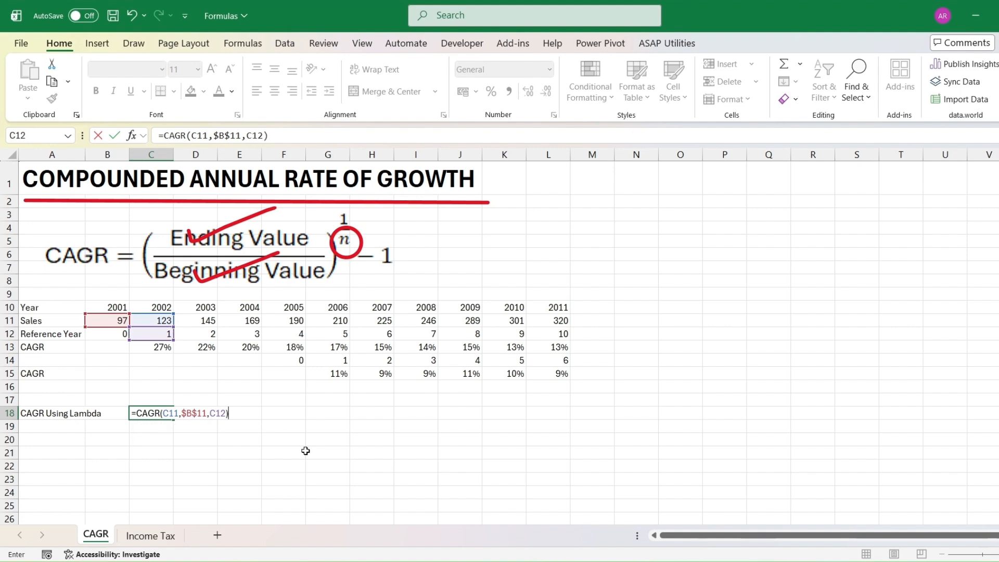
key(Return)
Format C18 as a percentage and fill the formula across to L18.
key(Up)
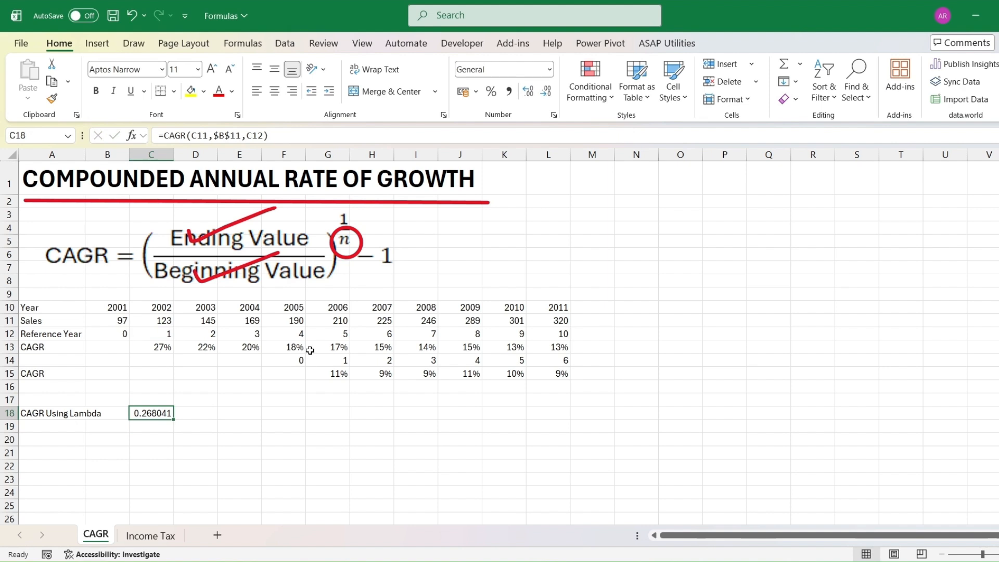
click(491, 92)
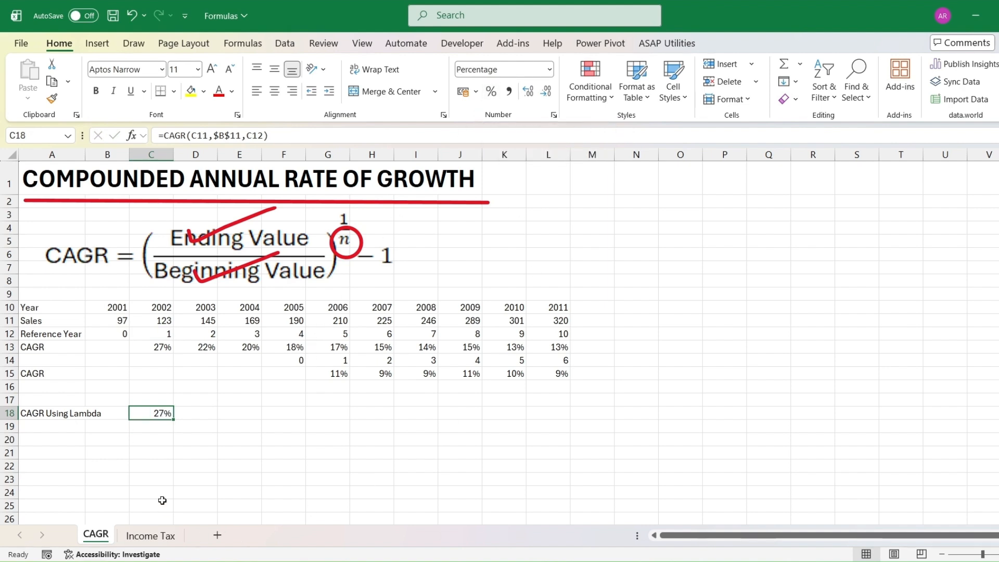
drag(173, 419, 566, 418)
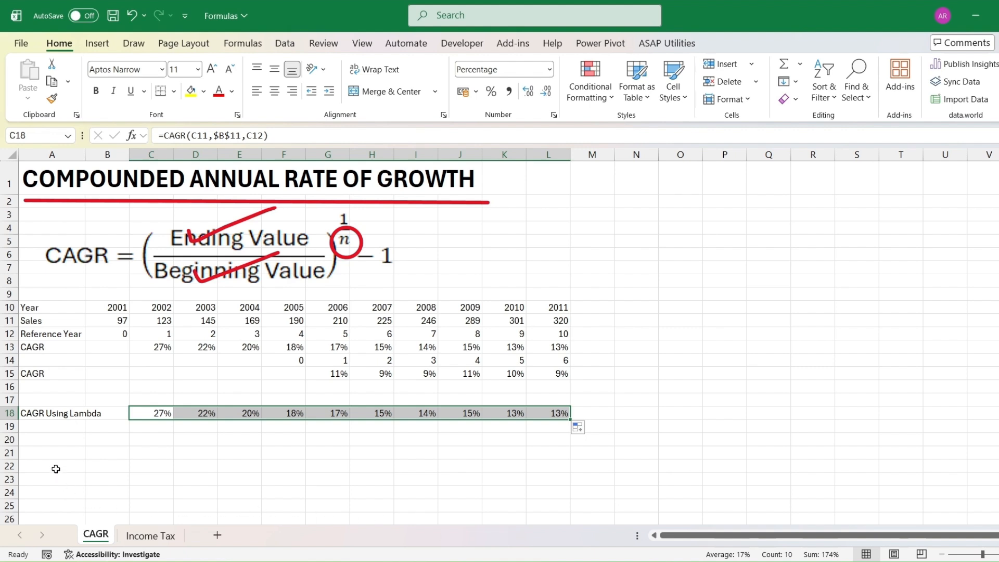
Copy the CAGR Using Lambda label from A18 to A20.
click(37, 416)
key(ctrl+c)
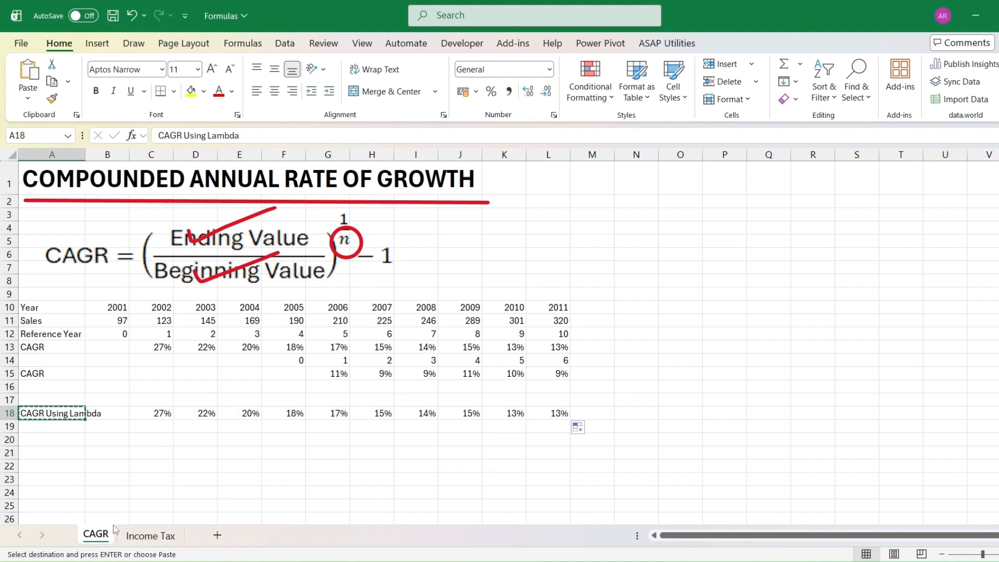
click(38, 440)
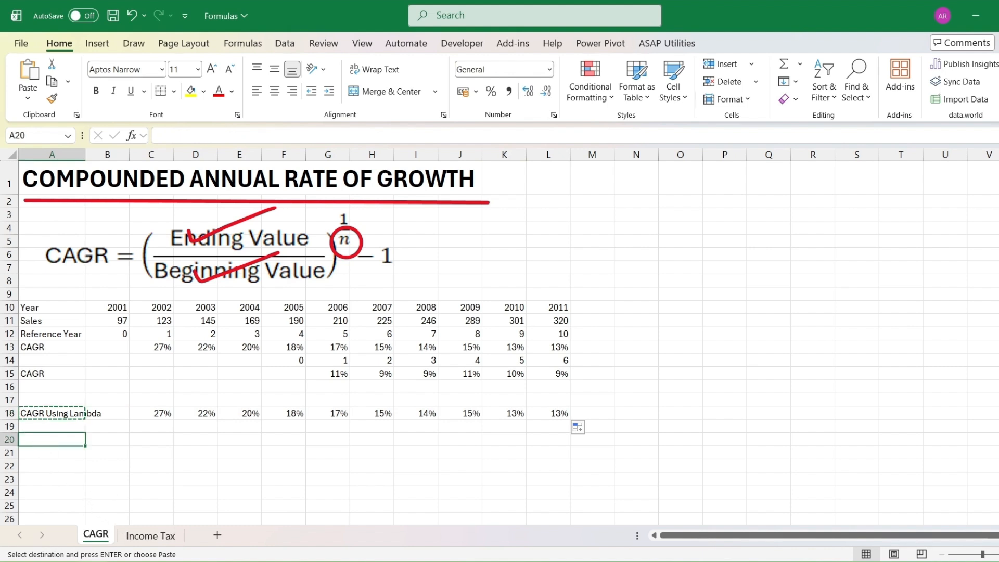
key(ctrl+v)
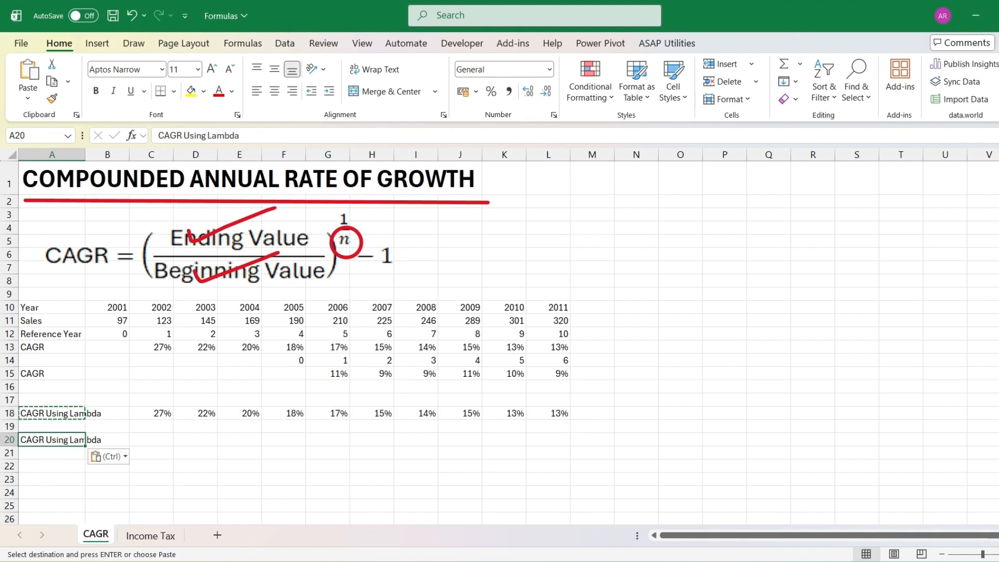
Enter =CAGR(G11,$F$11,G14) in G20 using the custom Lambda function.
click(327, 447)
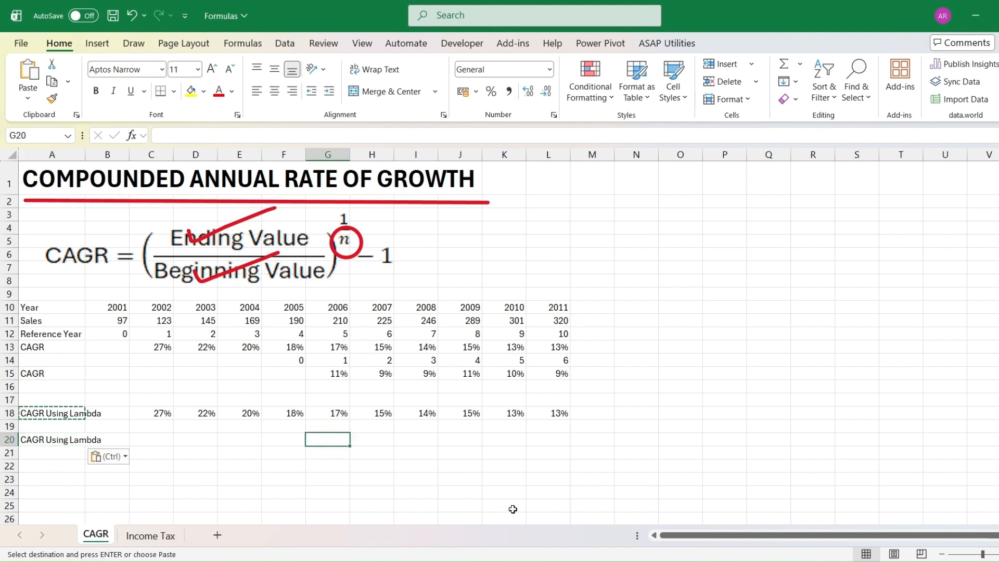
text(=cagr)
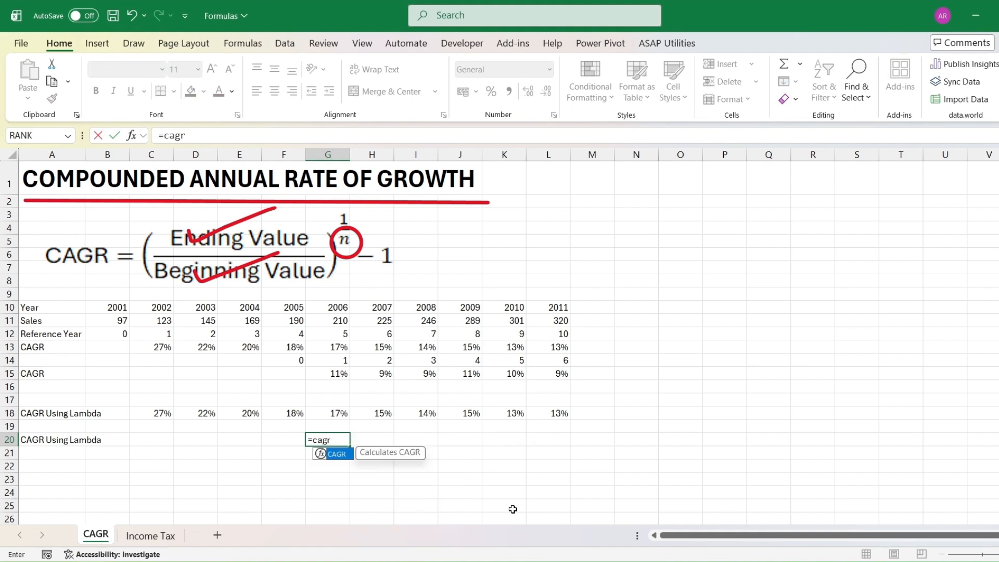
text(()
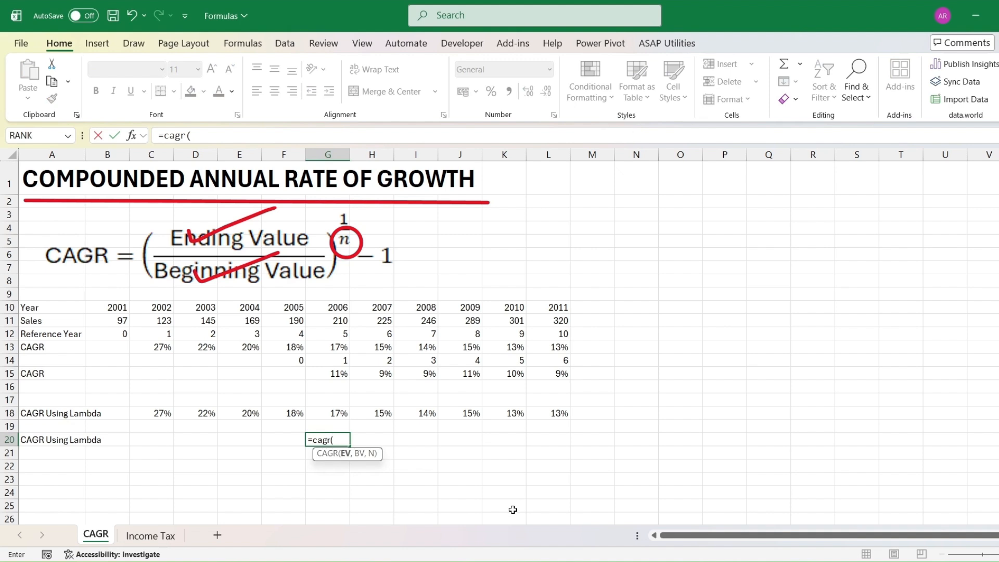
click(335, 323)
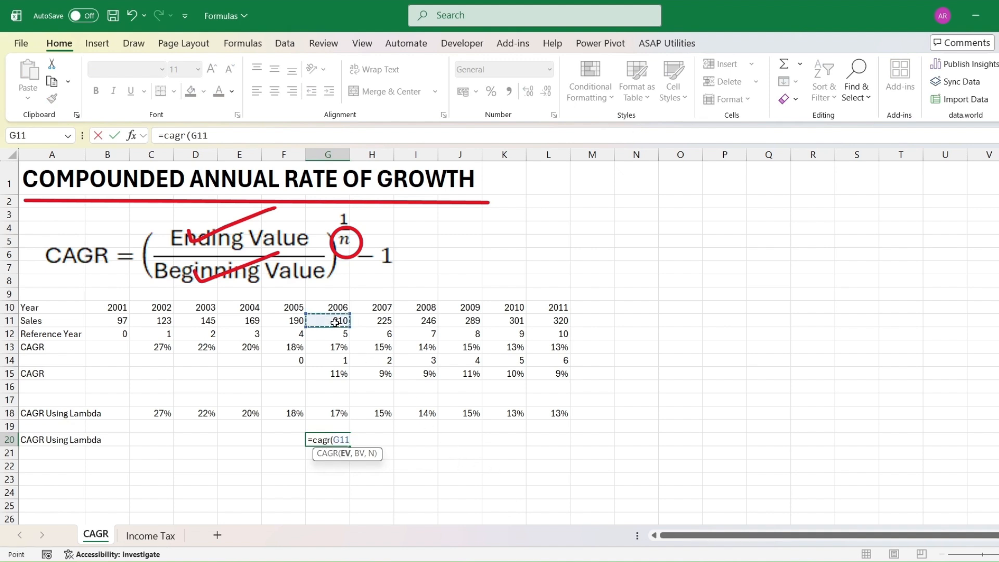
text(,)
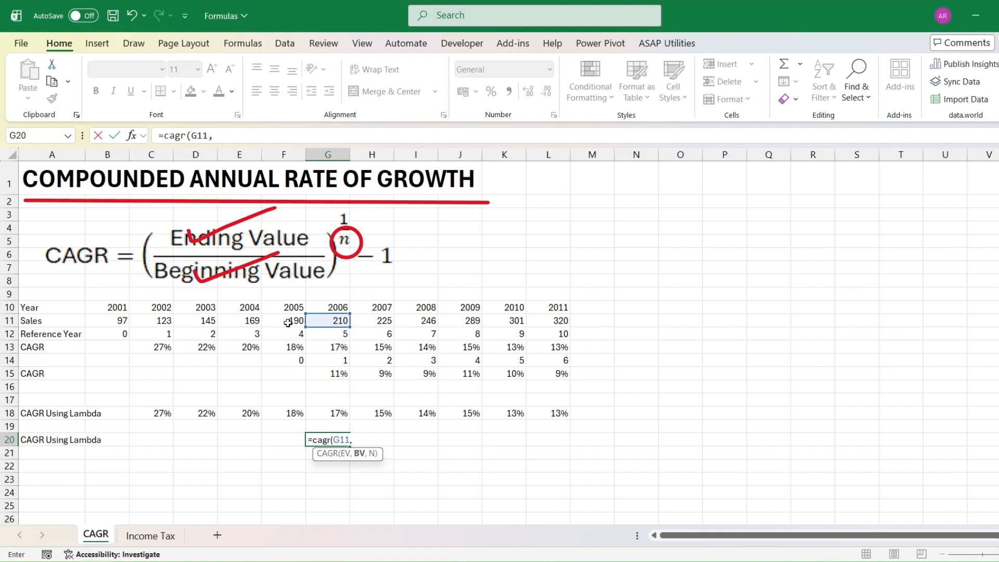
click(288, 323)
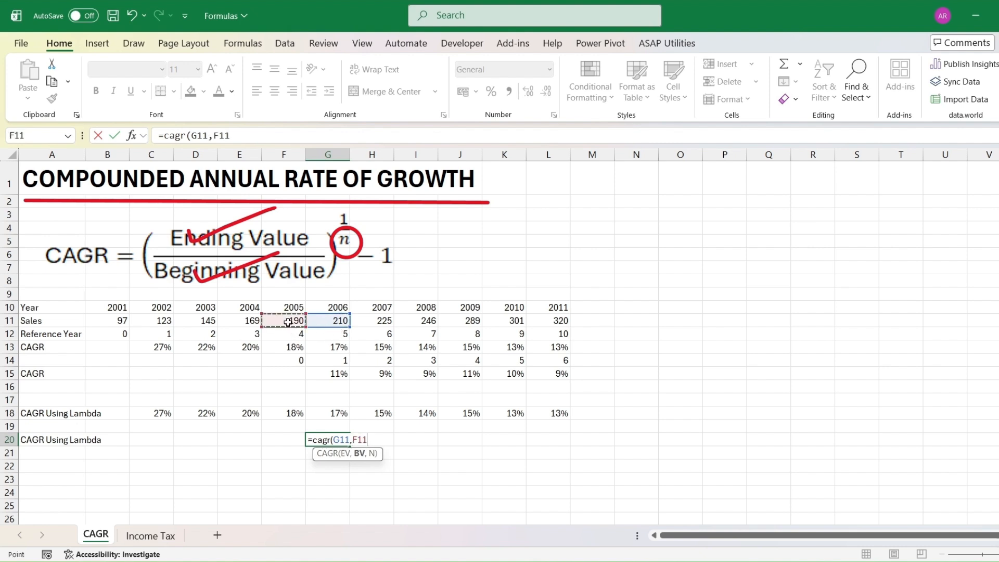
key(F4)
text(,)
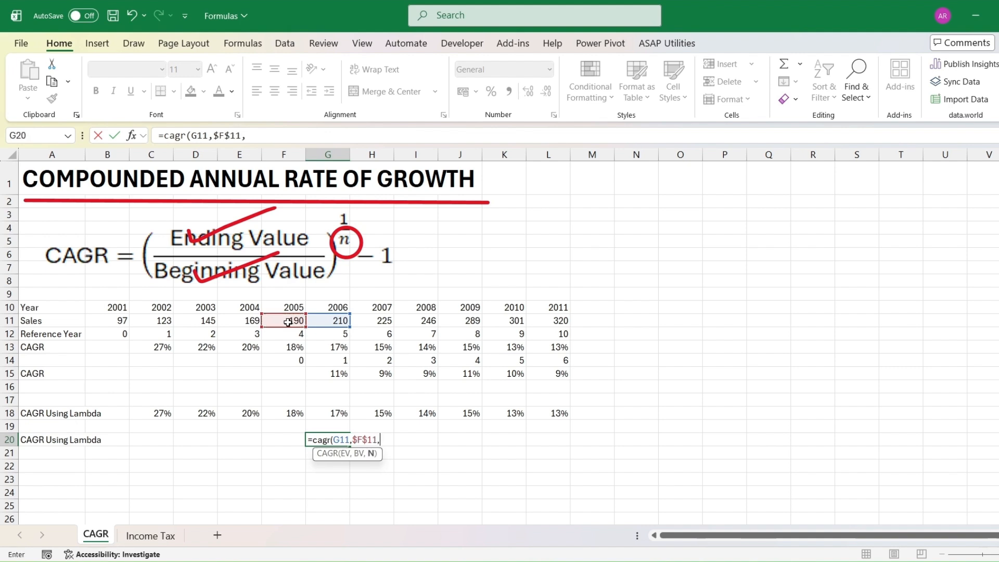
click(328, 360)
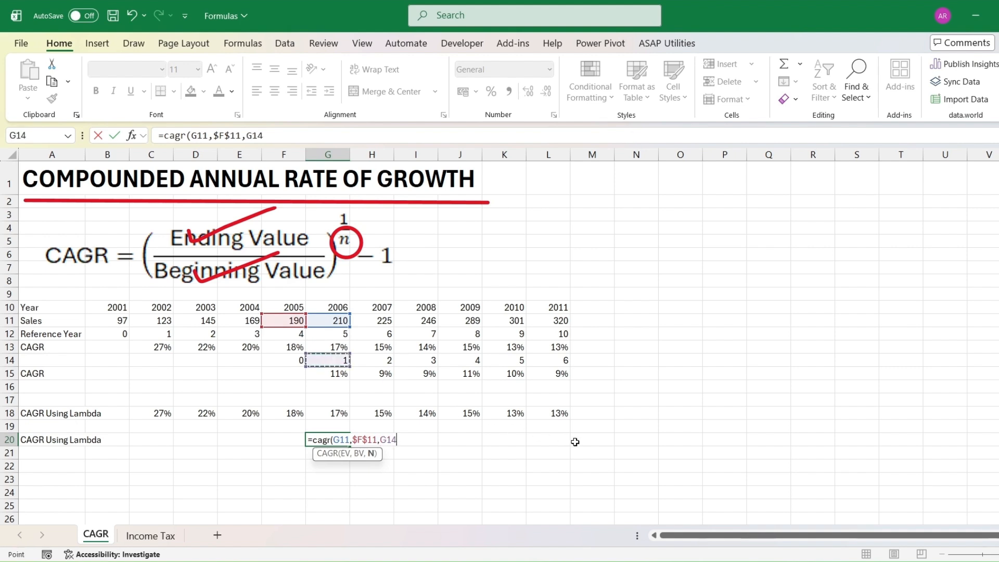
key(Return)
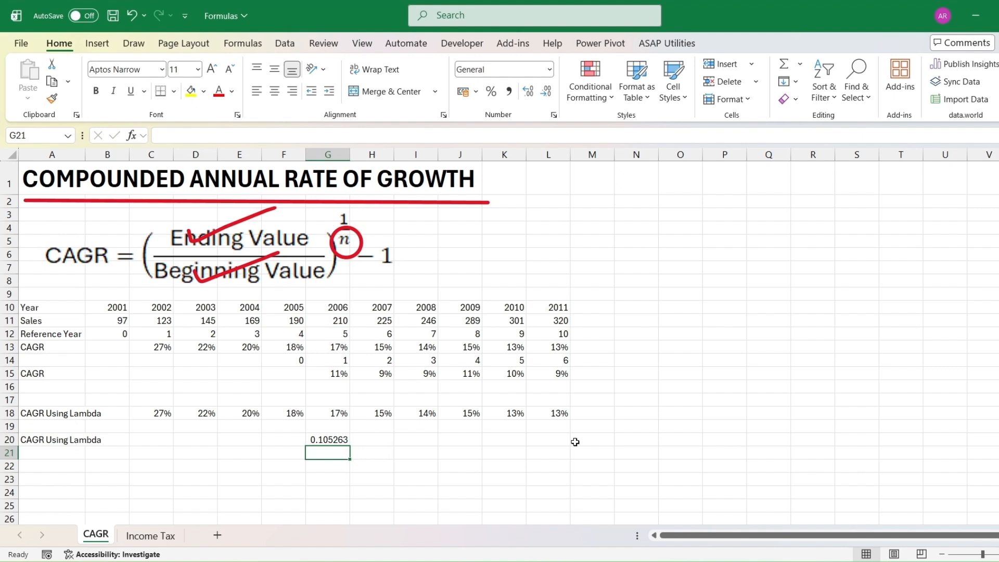
Format G20 as a percentage and fill the formula across to L20.
key(Up)
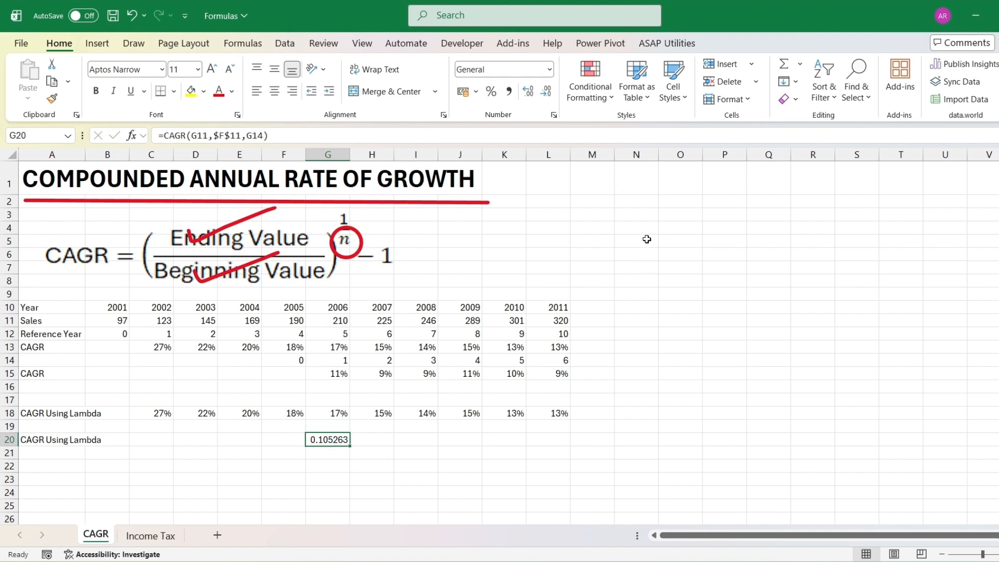
click(491, 93)
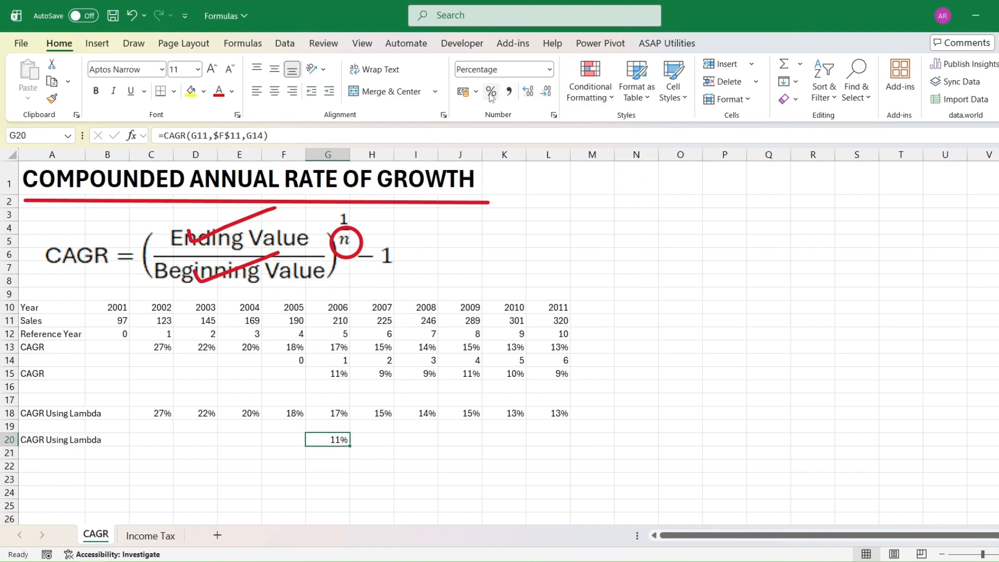
drag(351, 448, 570, 446)
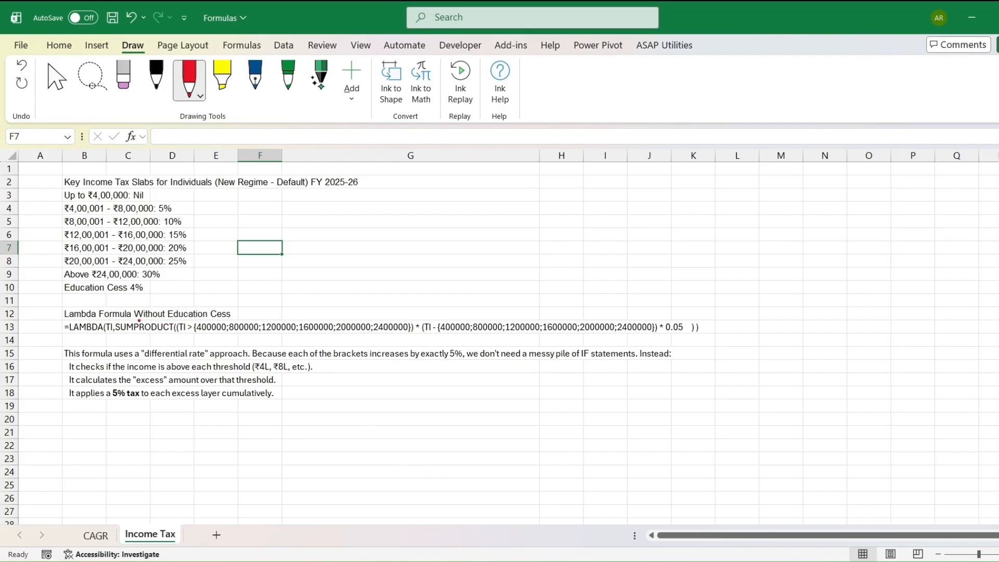
drag(135, 320, 164, 321)
drag(231, 317, 246, 292)
mouse_move(71, 338)
mouse_down()
mouse_move(699, 343)
mouse_move(718, 332)
mouse_up()
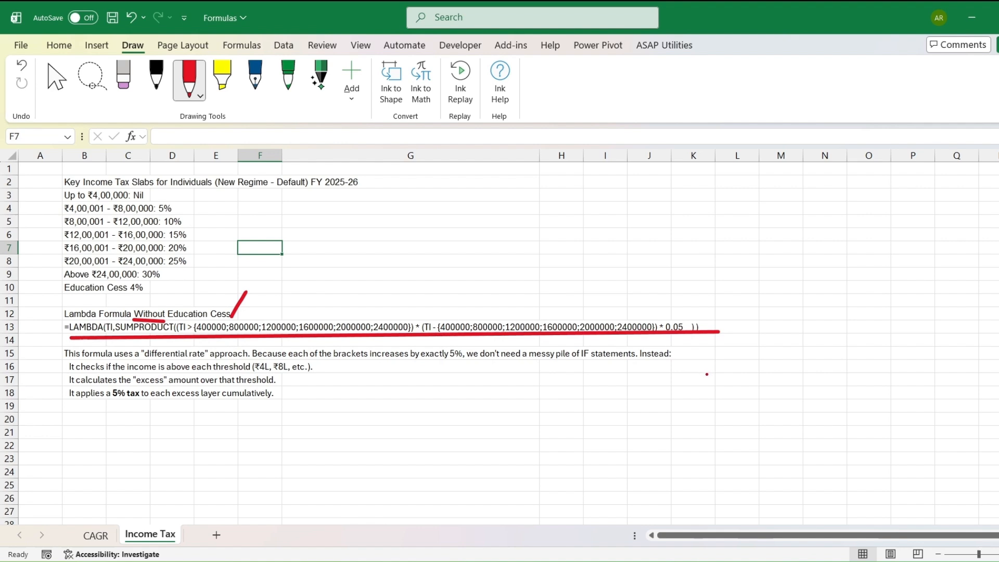
drag(685, 355, 708, 341)
drag(324, 370, 336, 363)
mouse_move(288, 383)
mouse_down()
mouse_move(295, 379)
mouse_move(287, 391)
mouse_up()
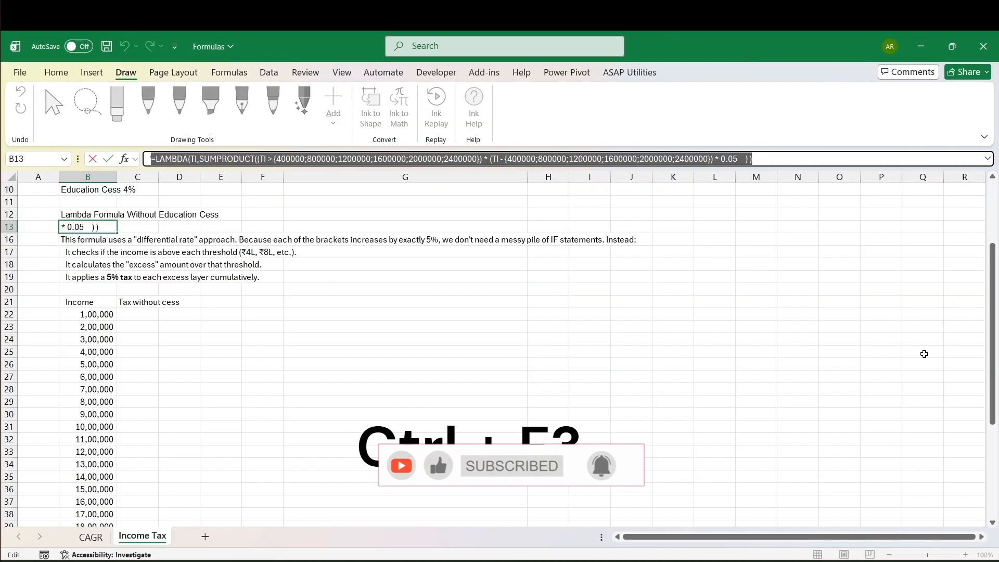
Open Name Manager and start a new name called ITAX.
key(Escape)
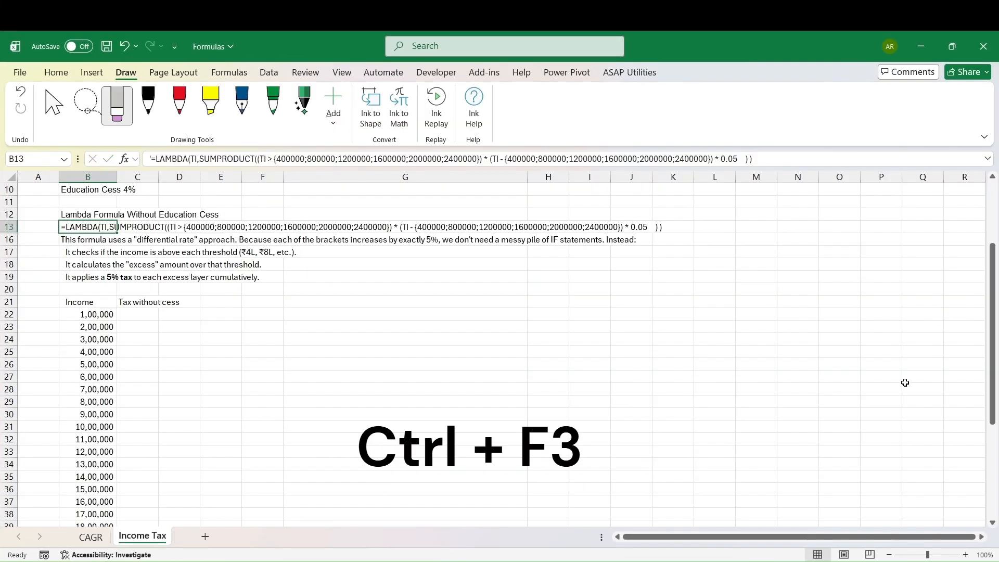
key(ctrl+F3)
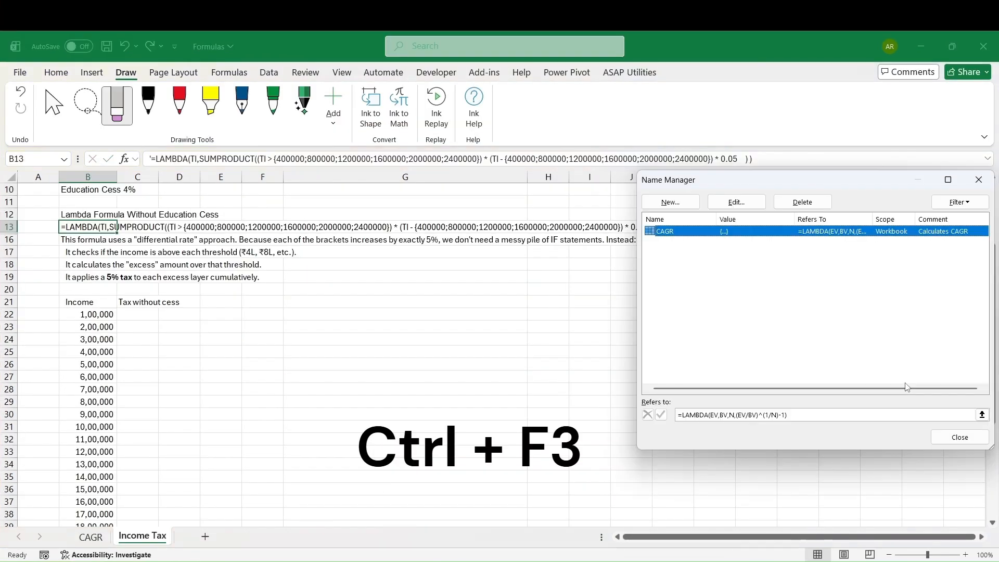
click(671, 202)
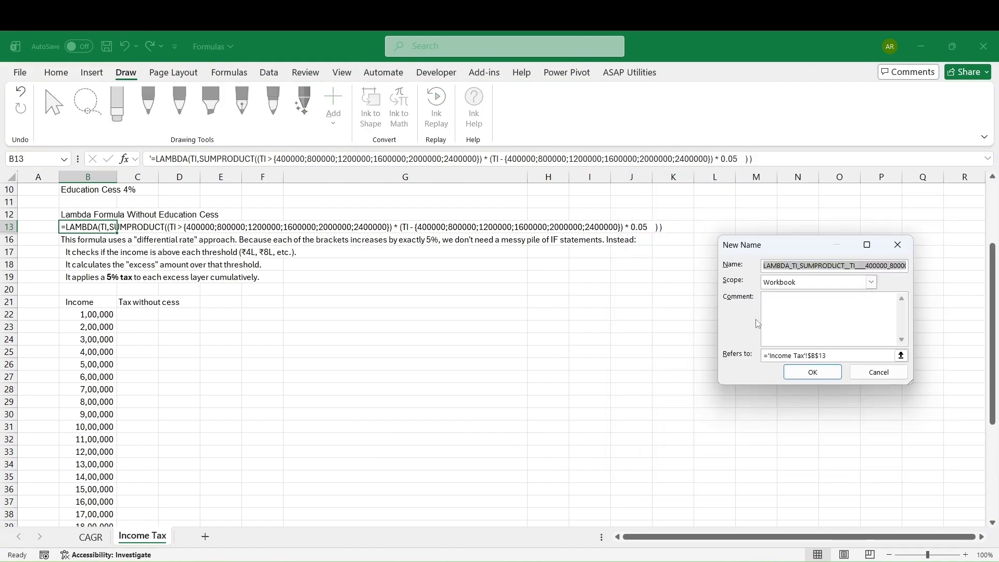
key(BackSpace)
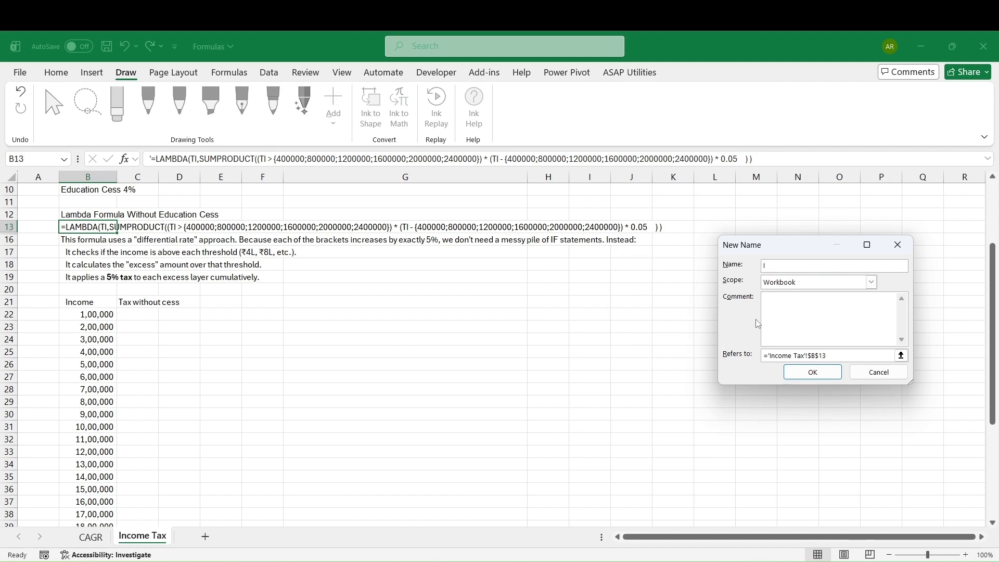
text(ITAX)
Enter the comment Calulates Indian Income Tax without cess for the ITAX name.
text(Cal)
text(u)
text(lat)
text(es In)
text(dian )
text(Income )
text(Ta)
text(x)
text( with)
text(out)
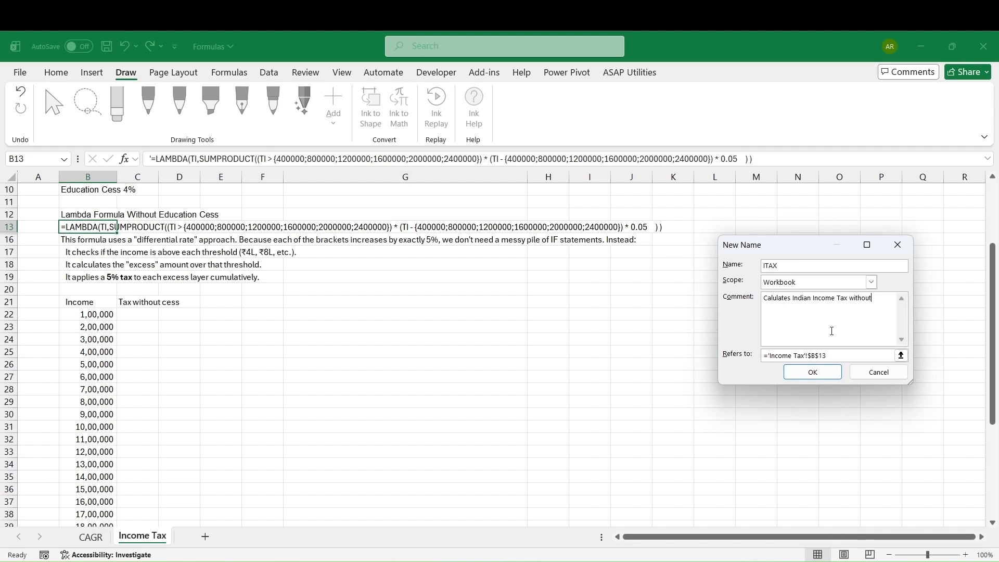
text( cess)
Paste the copied LAMBDA tax formula as the ITAX name's reference, save it, and close Name Manager.
click(824, 355)
drag(824, 356, 765, 357)
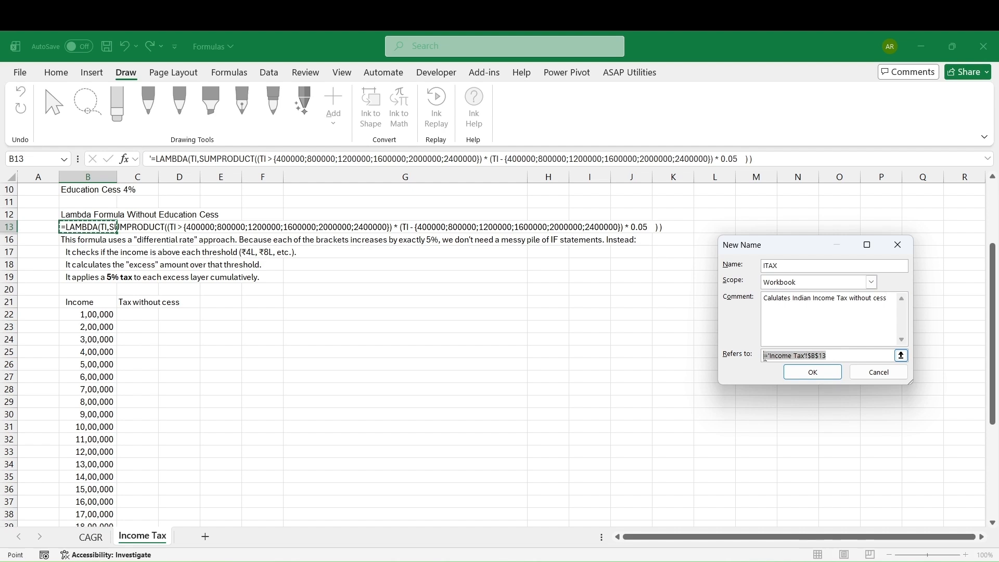
key(ctrl+v)
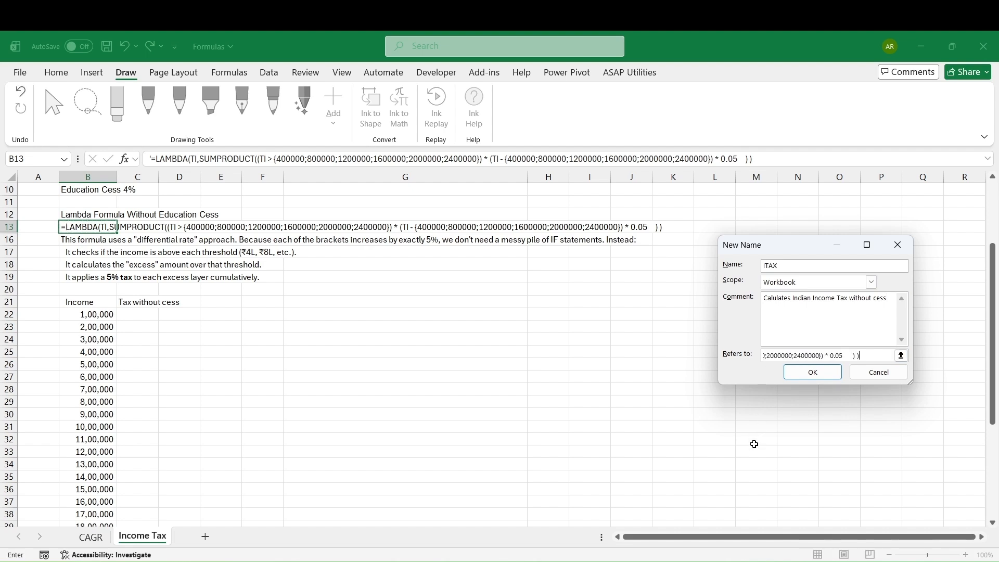
click(813, 372)
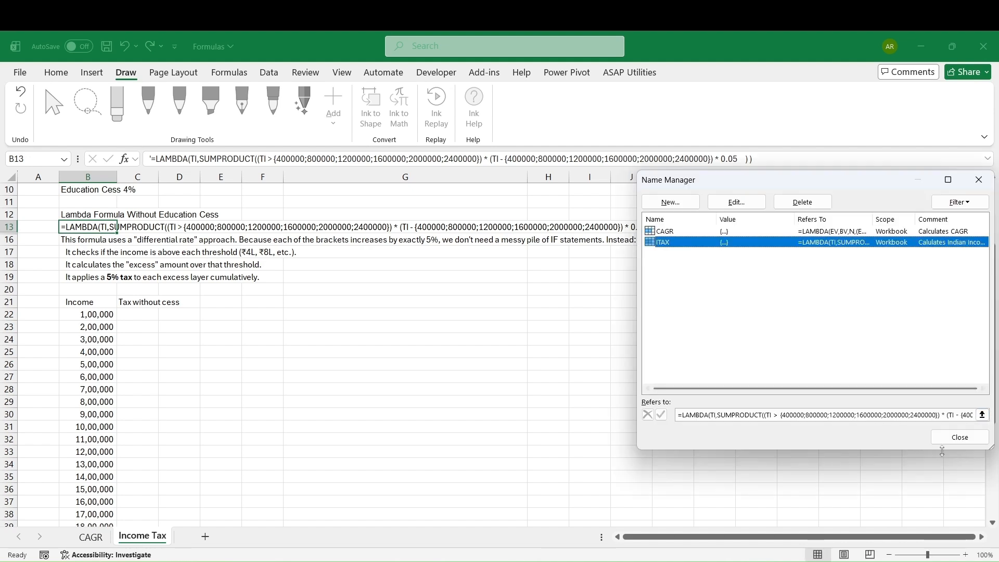
click(958, 438)
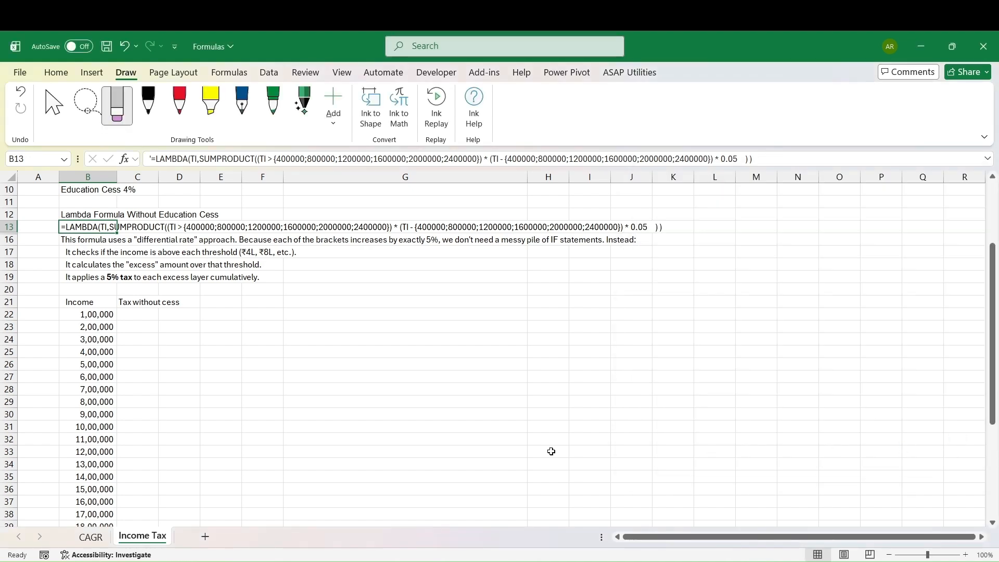
Enter =ITAX(B22) in C22 using the custom income tax function.
click(143, 313)
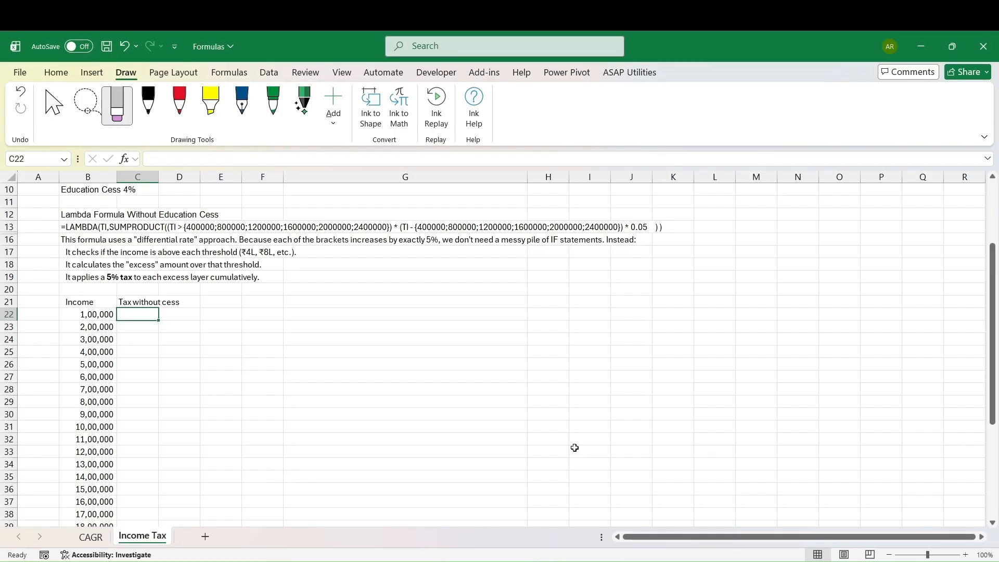
text(=)
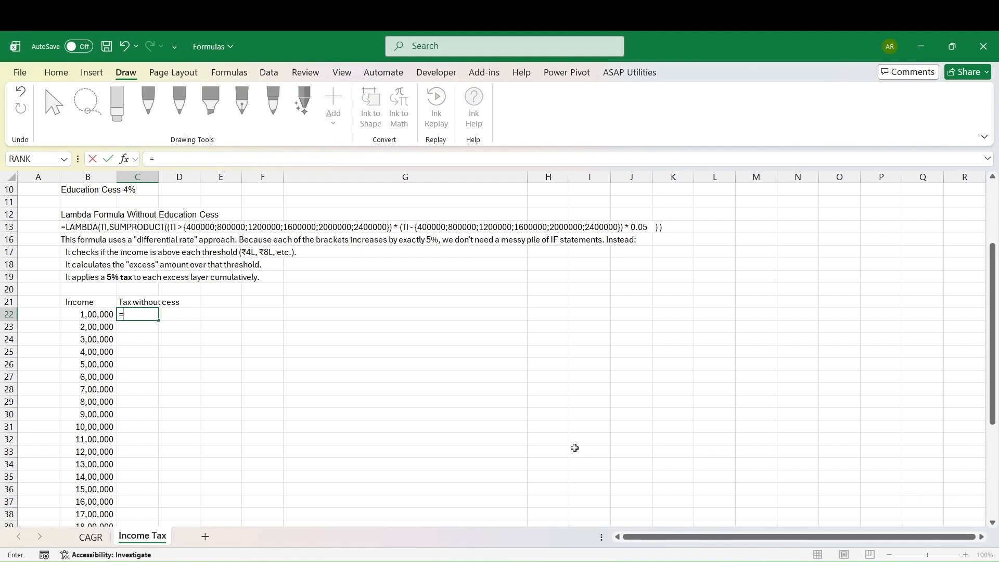
text(I)
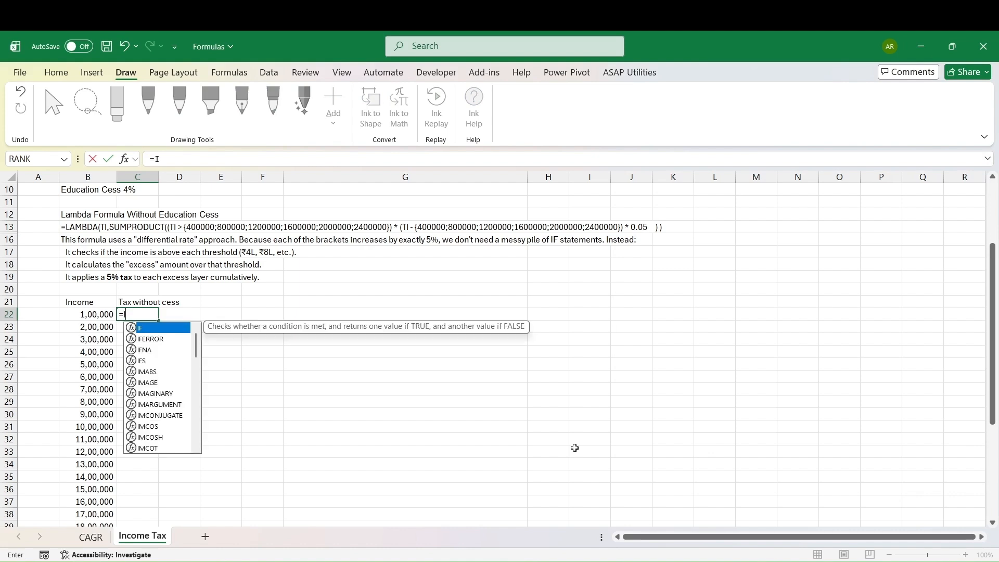
text(T)
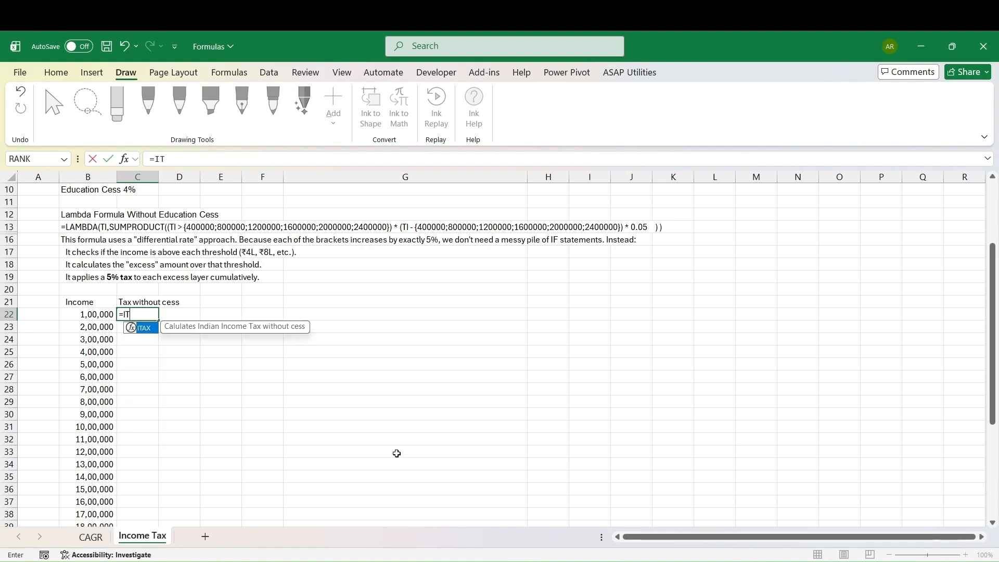
double_click(149, 333)
click(96, 315)
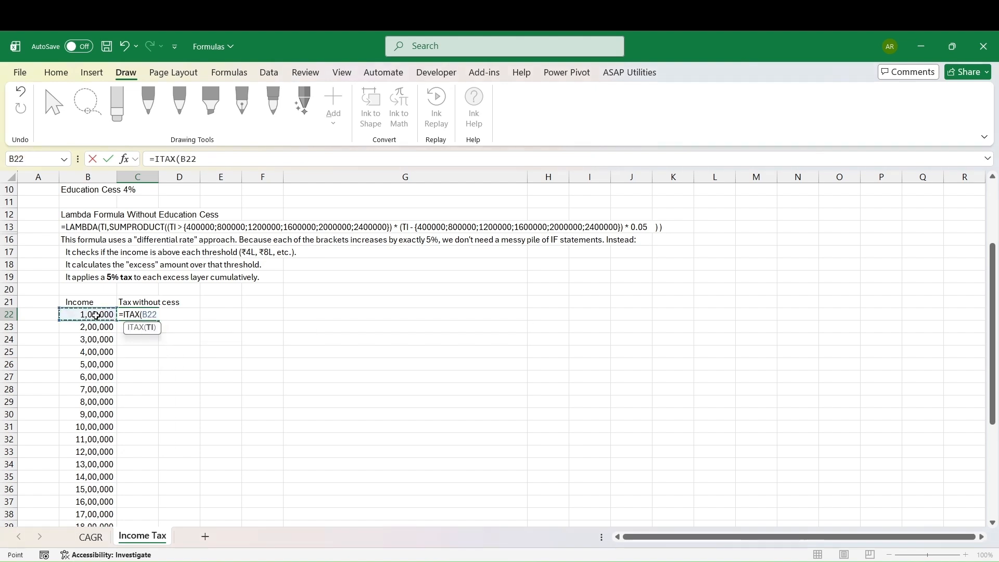
text())
key(Return)
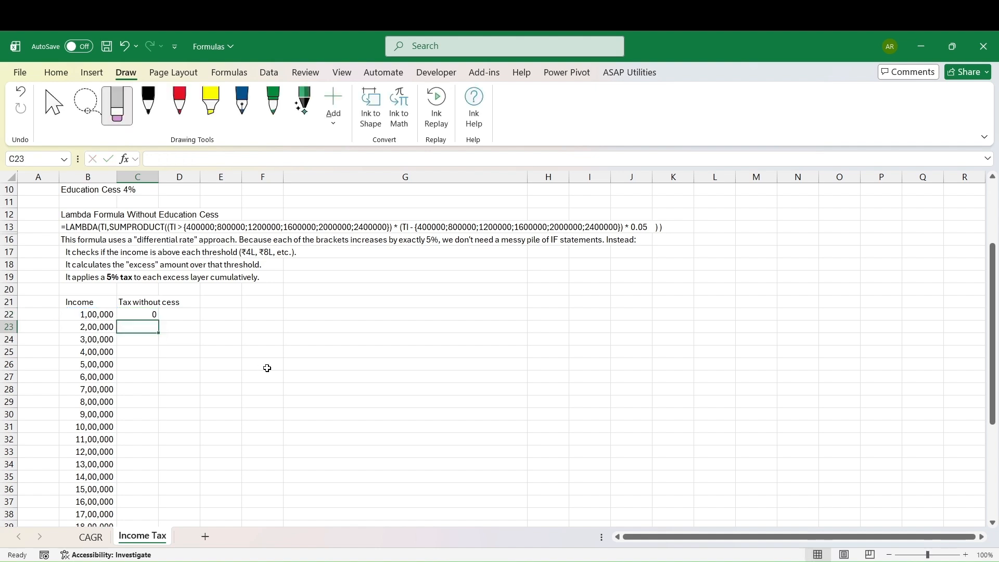
Fill the ITAX formula from C22 down through C46 for all income values.
click(141, 315)
drag(159, 321, 157, 392)
click(145, 364)
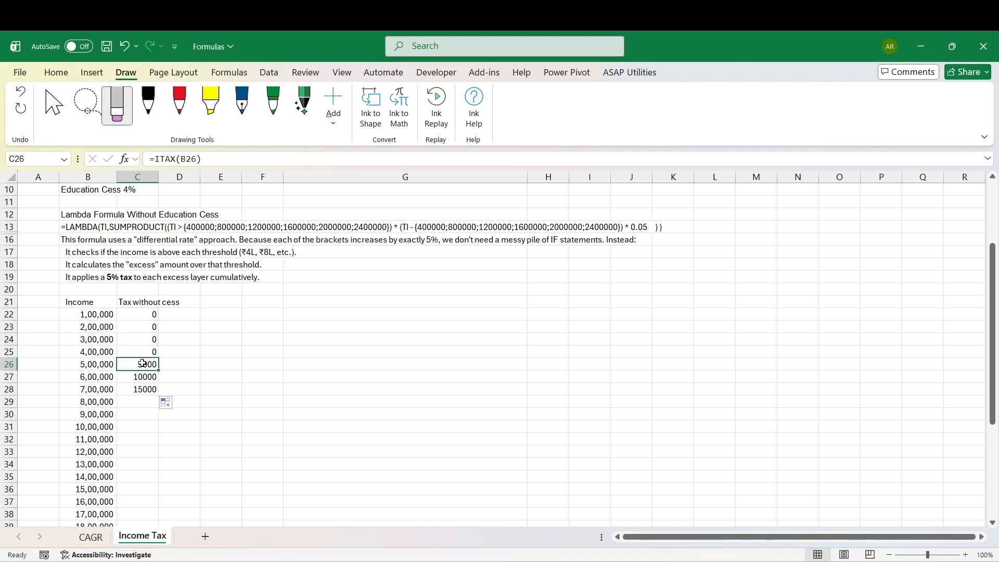
click(150, 389)
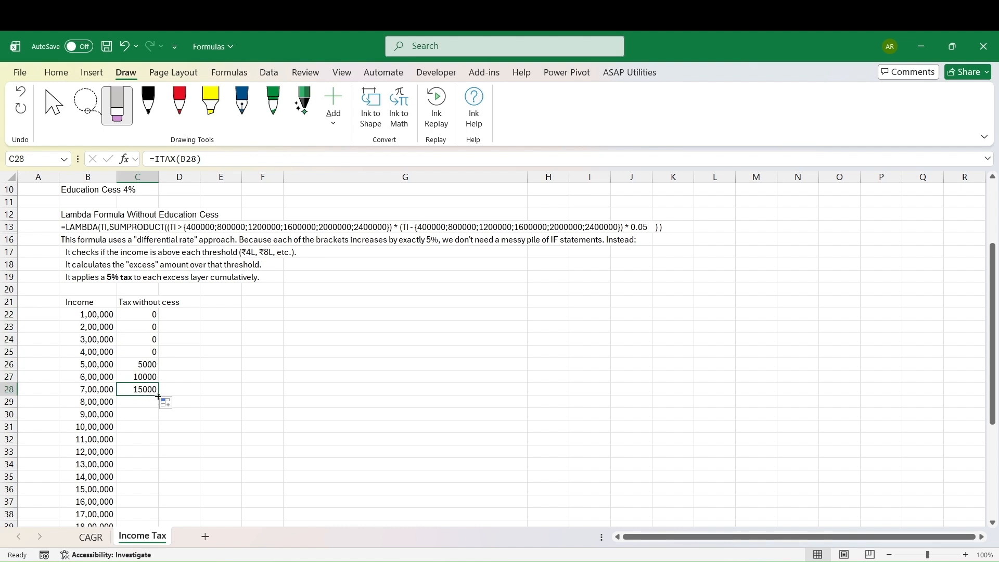
drag(157, 396, 157, 407)
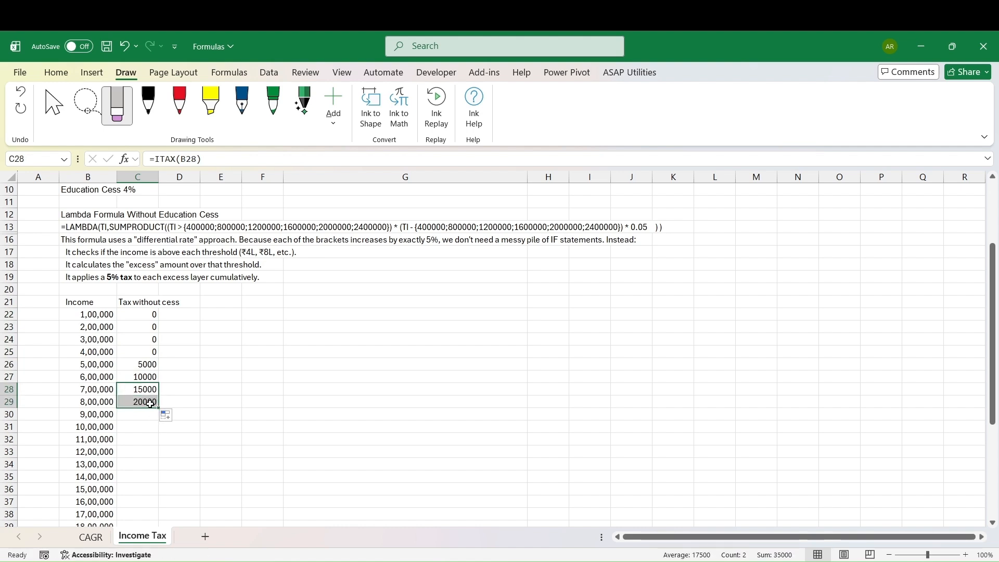
click(150, 404)
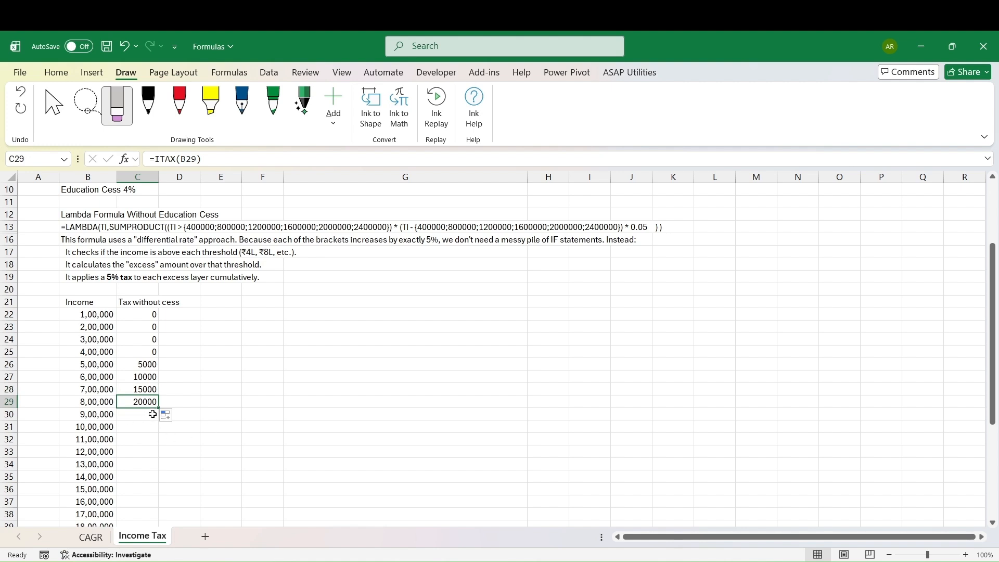
drag(160, 409, 160, 507)
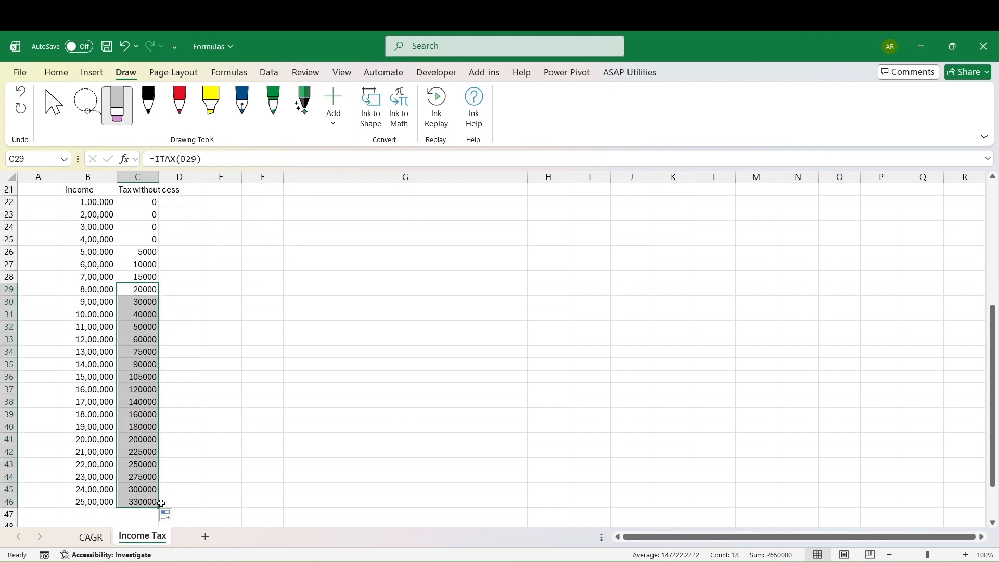
click(152, 490)
click(150, 499)
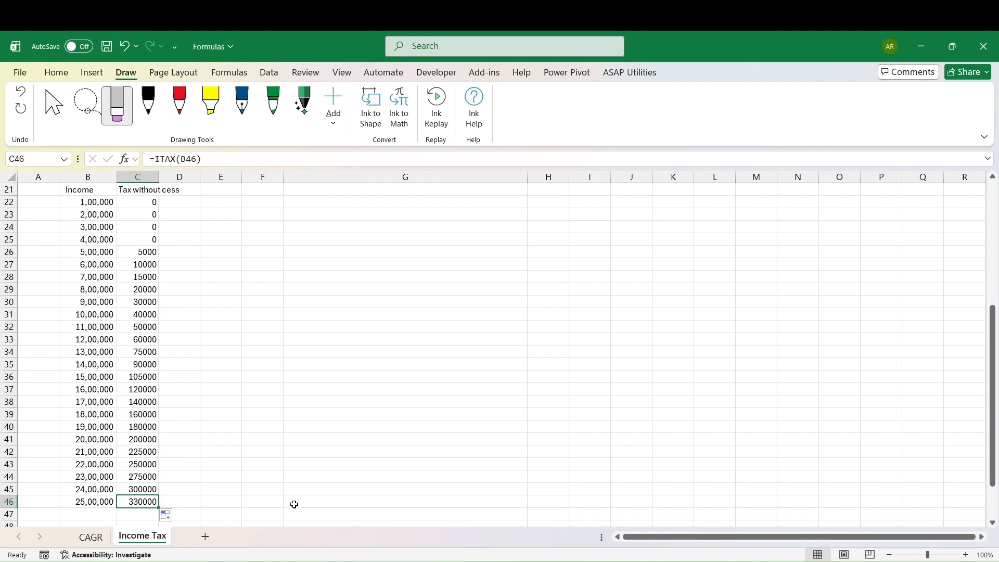
Annotate the with-cess LAMBDA formula in ink, underlining "With" and circling the 1.04 multiplier.
scroll(294, 504, up, 2)
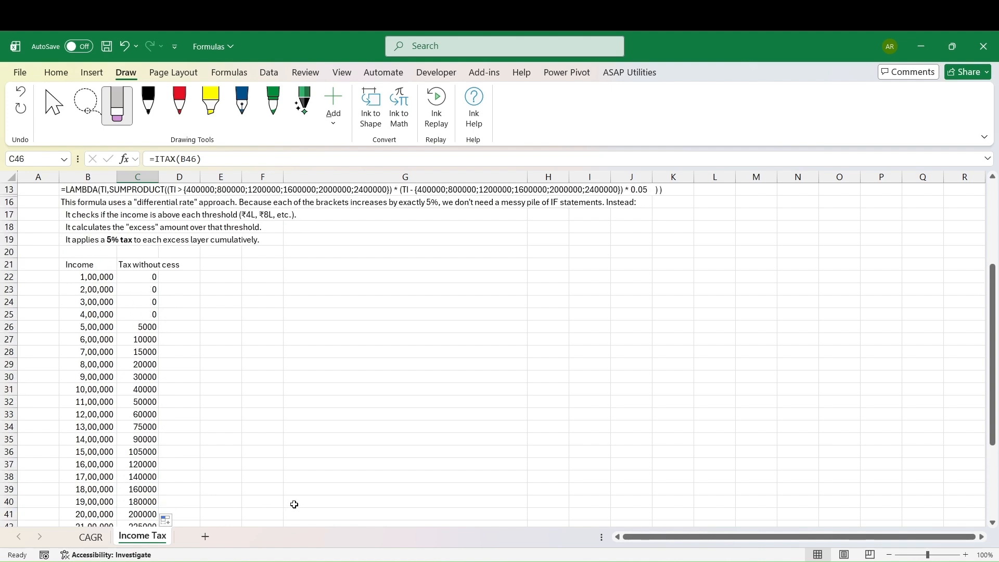
scroll(294, 505, down, 1)
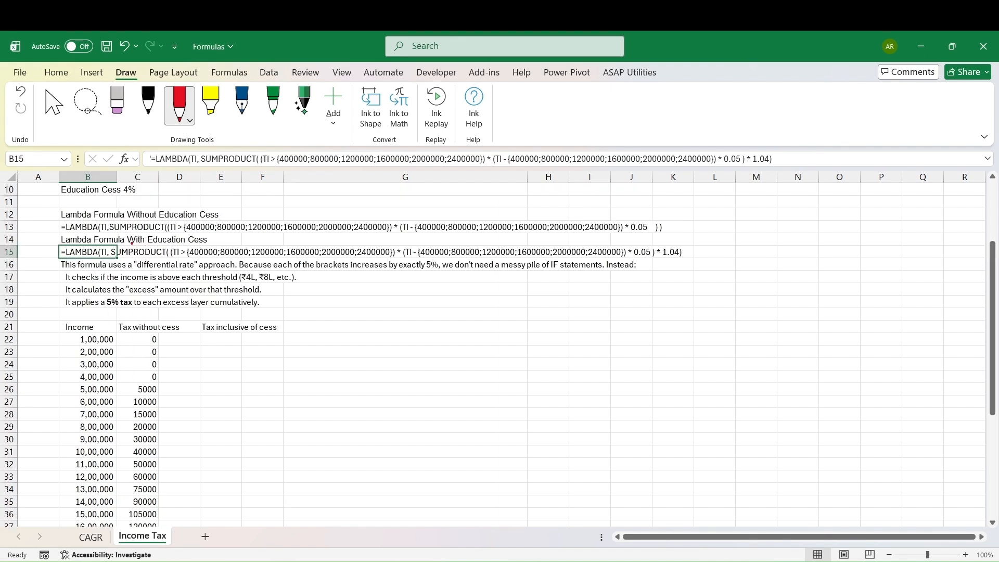
drag(130, 245, 145, 244)
mouse_move(682, 243)
mouse_down()
mouse_move(659, 247)
mouse_move(660, 264)
mouse_move(681, 267)
mouse_move(691, 255)
mouse_move(675, 240)
mouse_up()
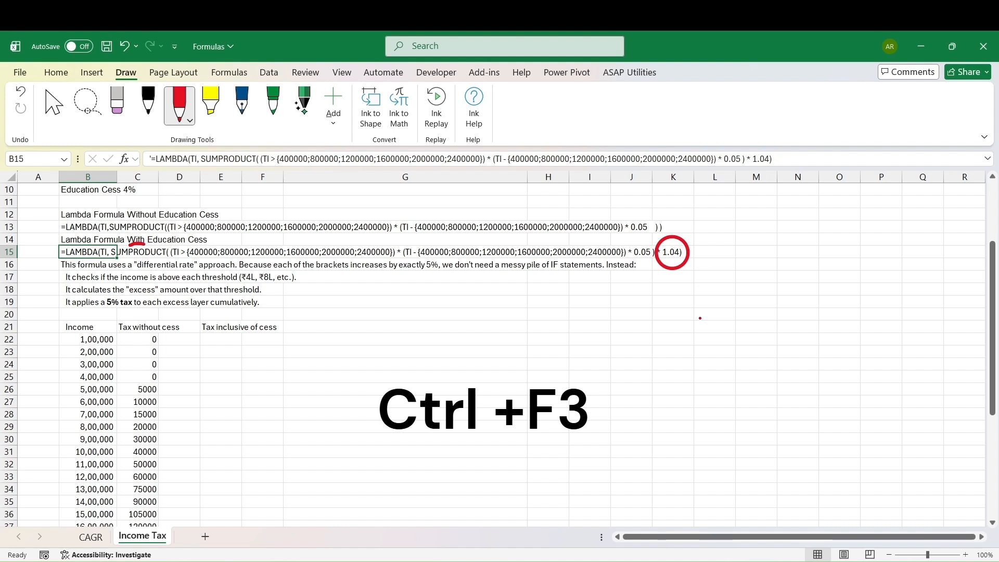
Create a new name ITAXS in Name Manager referring to the pasted LAMBDA formula with education cess, then close Name Manager.
key(ctrl+F3)
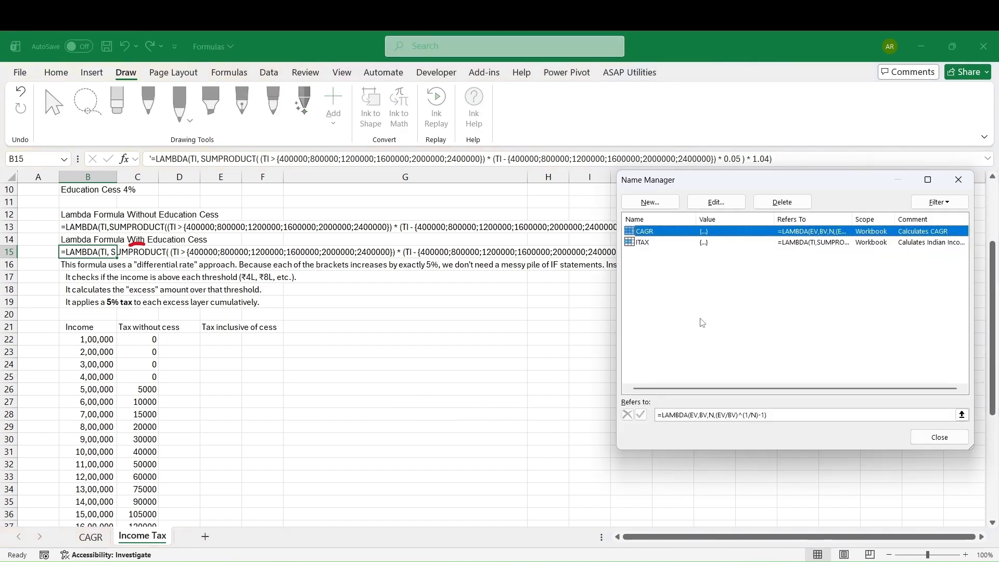
click(650, 202)
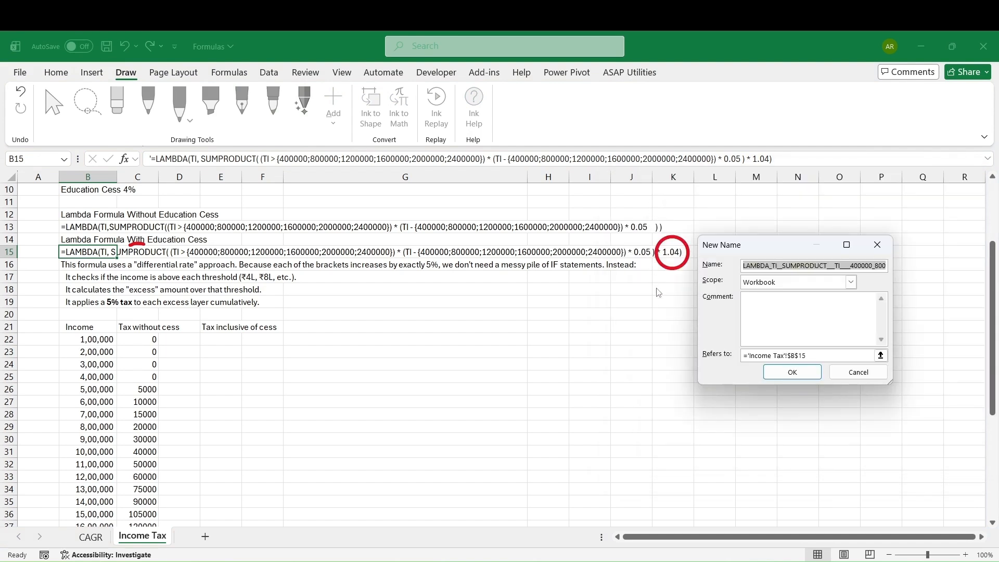
key(BackSpace)
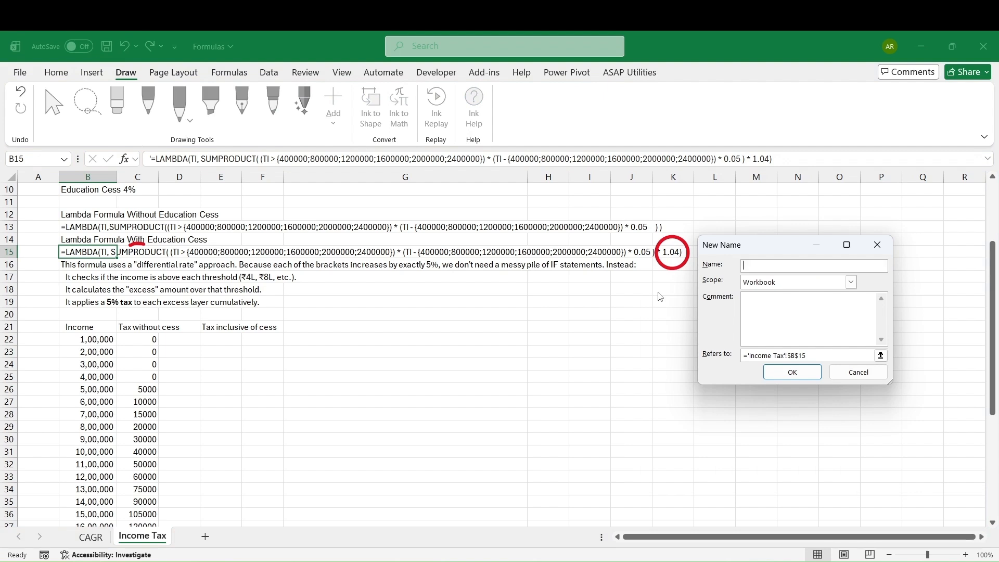
text(ITAXS)
click(808, 356)
drag(809, 356, 744, 356)
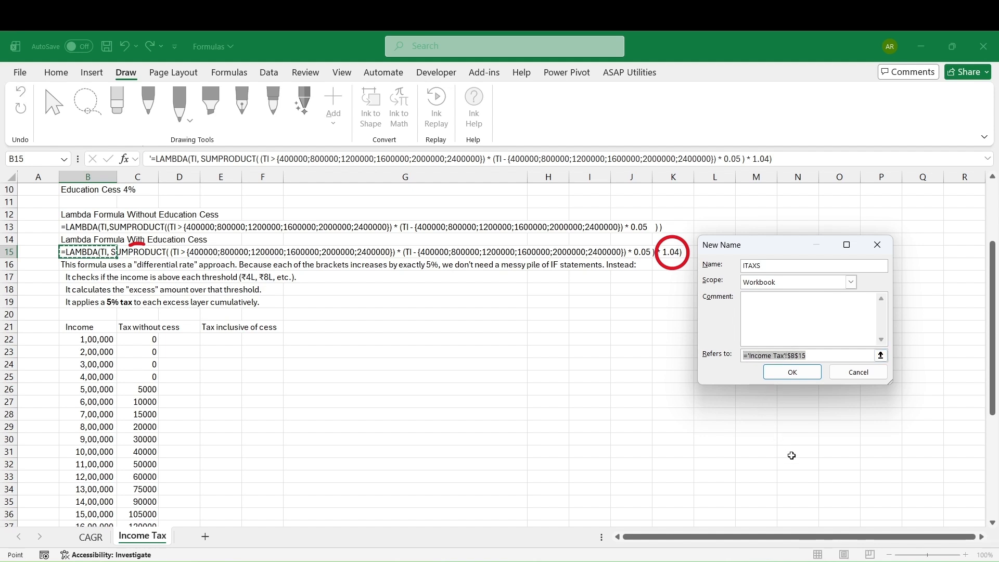
key(ctrl+v)
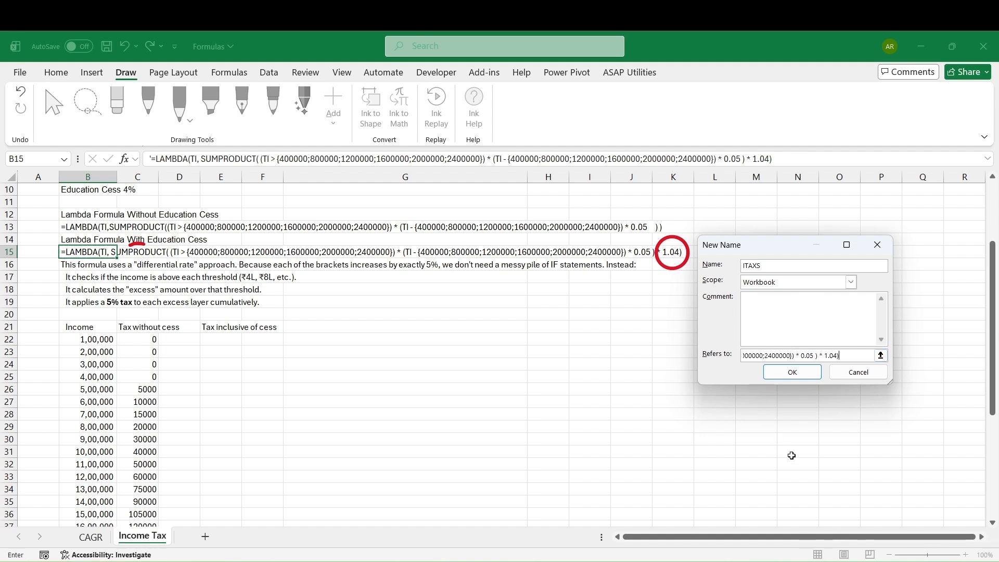
click(787, 374)
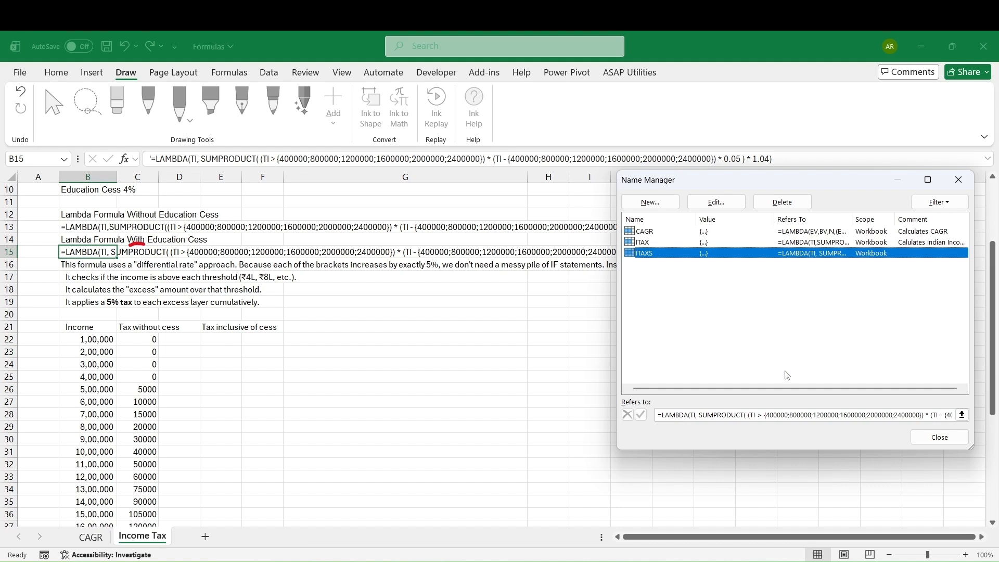
key(Escape)
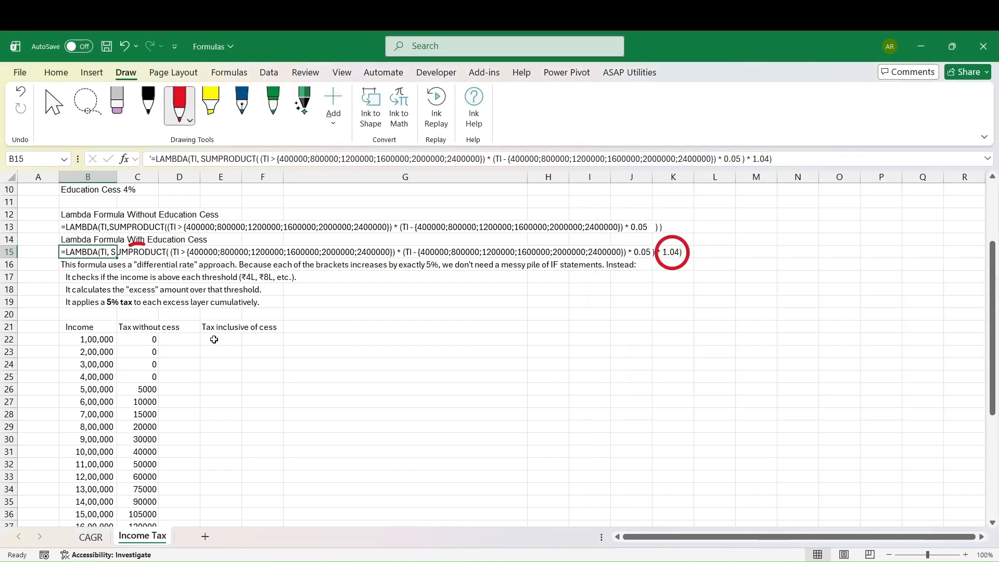
Enter =ITAXS(B22) in E22 using the new cess-inclusive tax function.
click(213, 339)
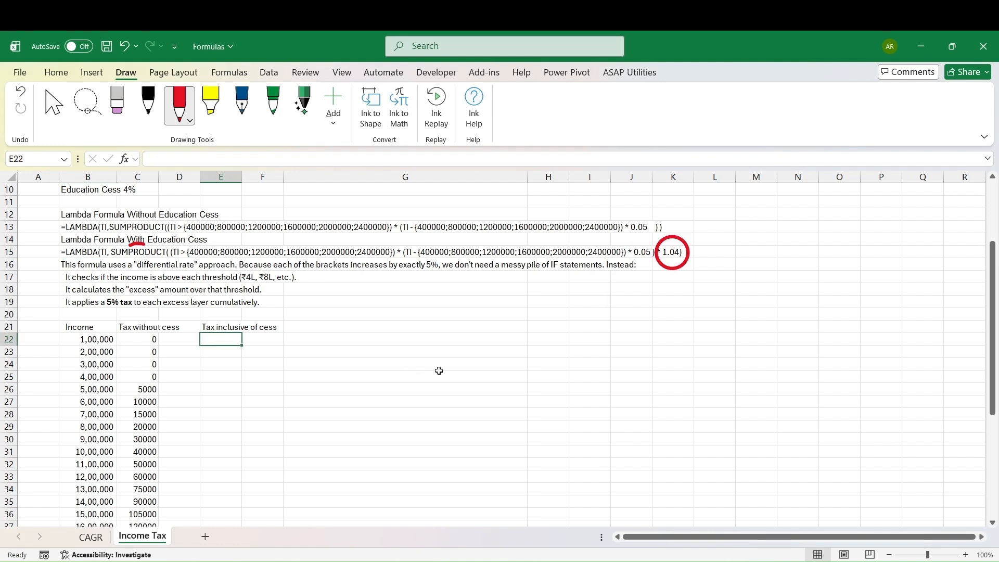
text(=)
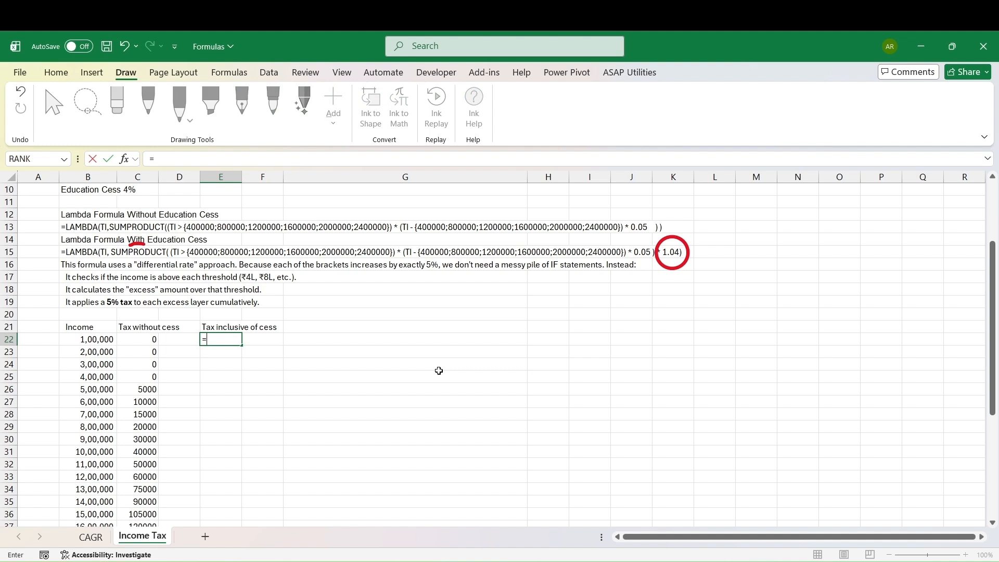
text(ITAXS()
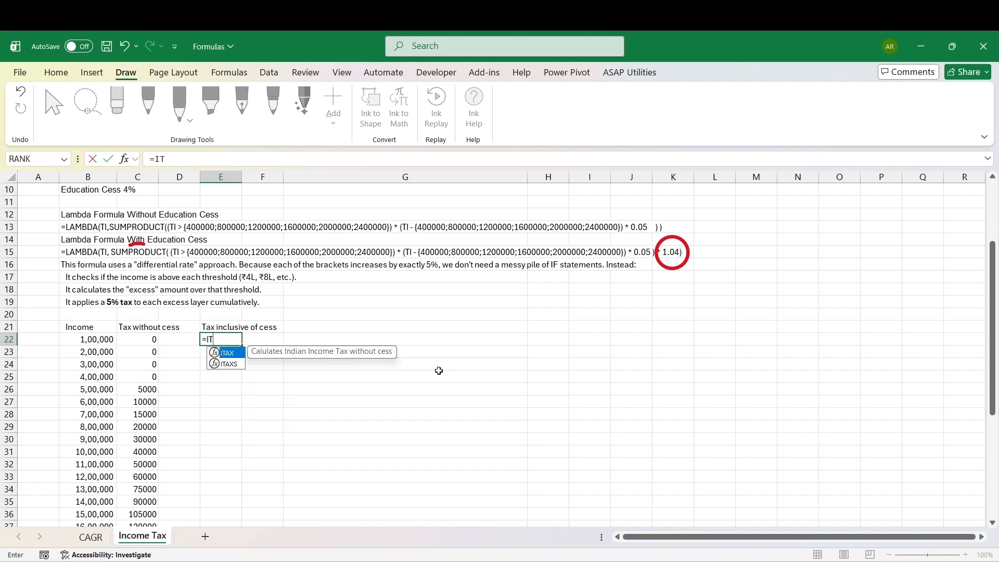
double_click(229, 363)
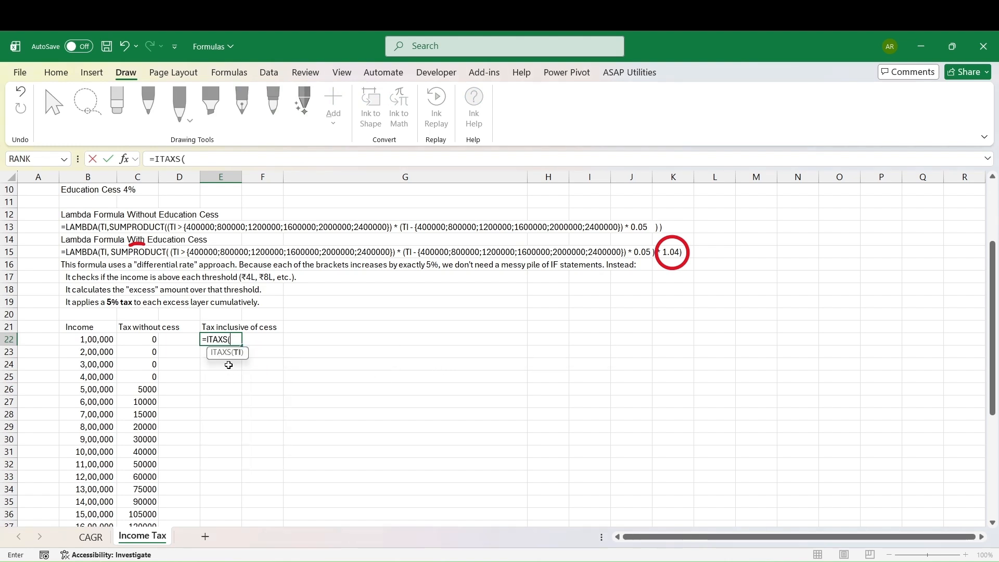
click(96, 341)
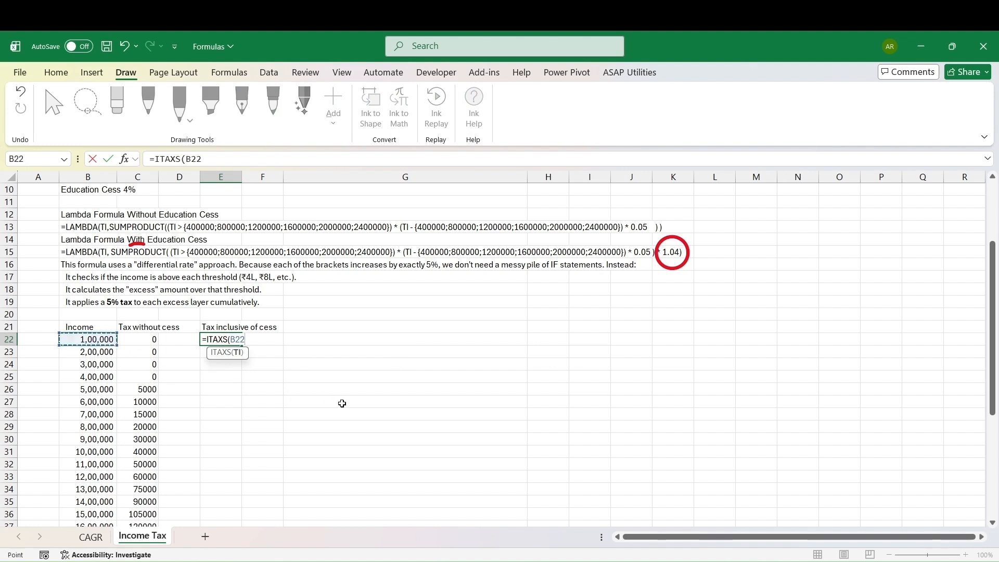
text())
key(Return)
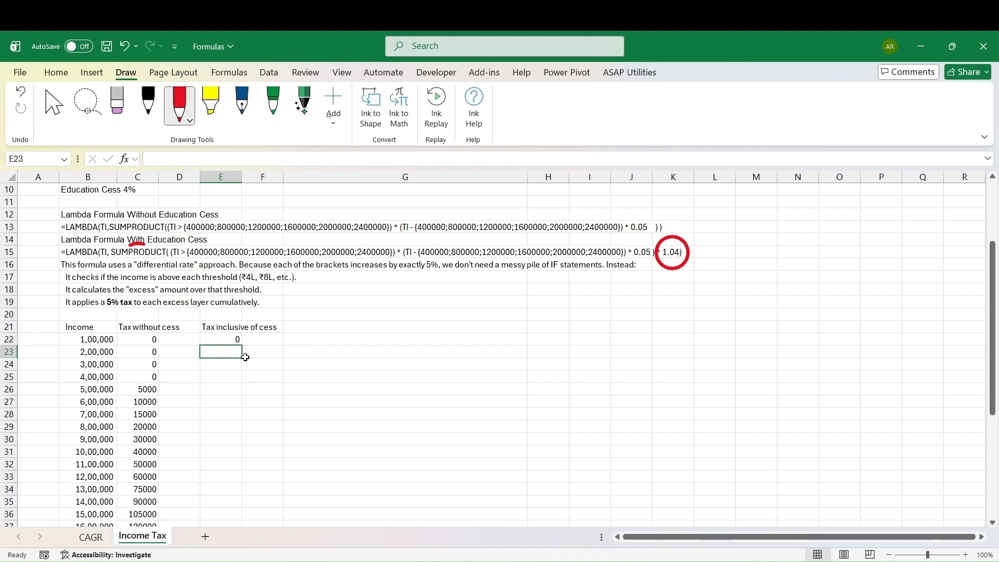
Fill the ITAXS formula from E22 down through E46 for all income values.
click(227, 340)
drag(242, 345, 232, 396)
click(230, 389)
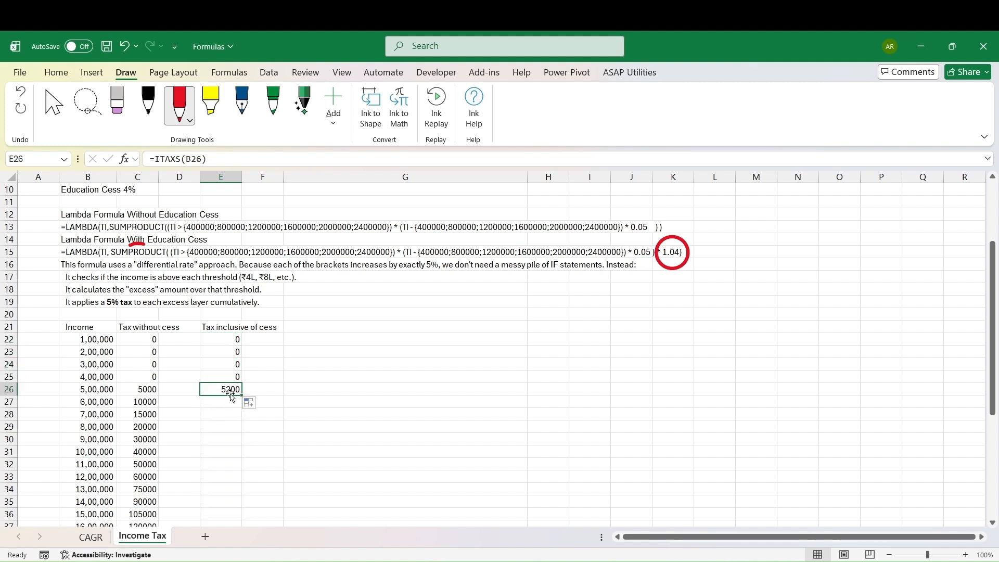
scroll(292, 389, down, 2)
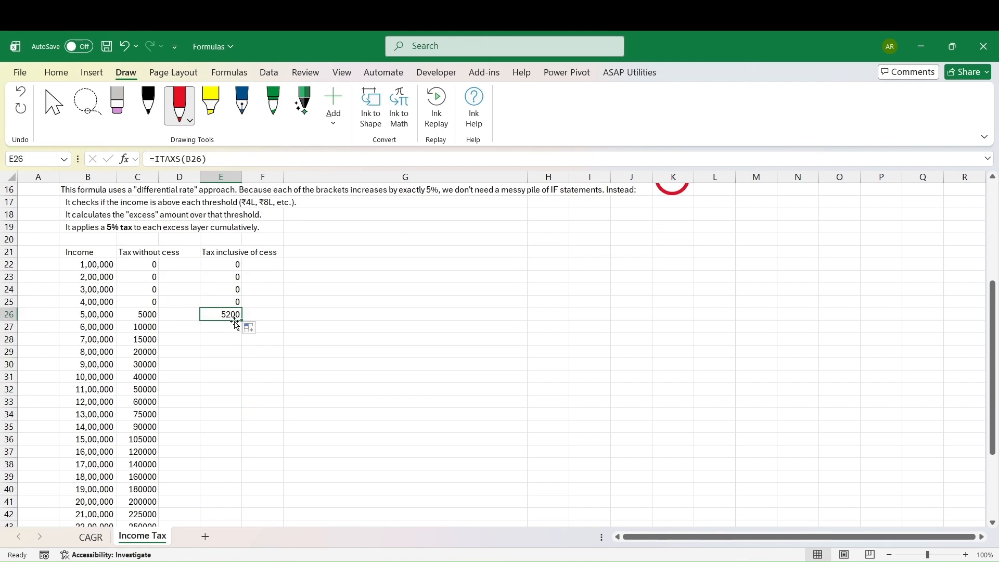
drag(242, 321, 237, 470)
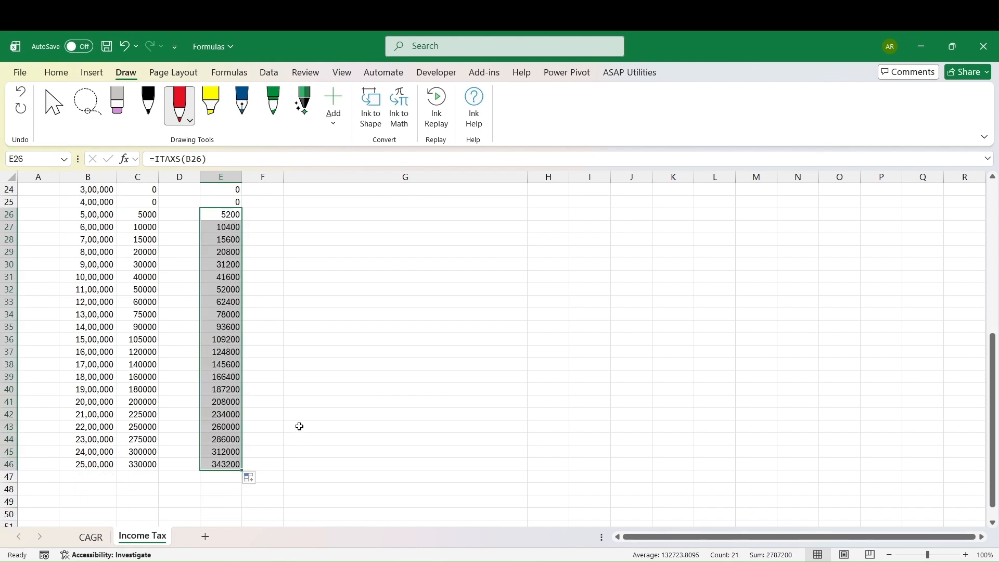
scroll(299, 426, up, 3)
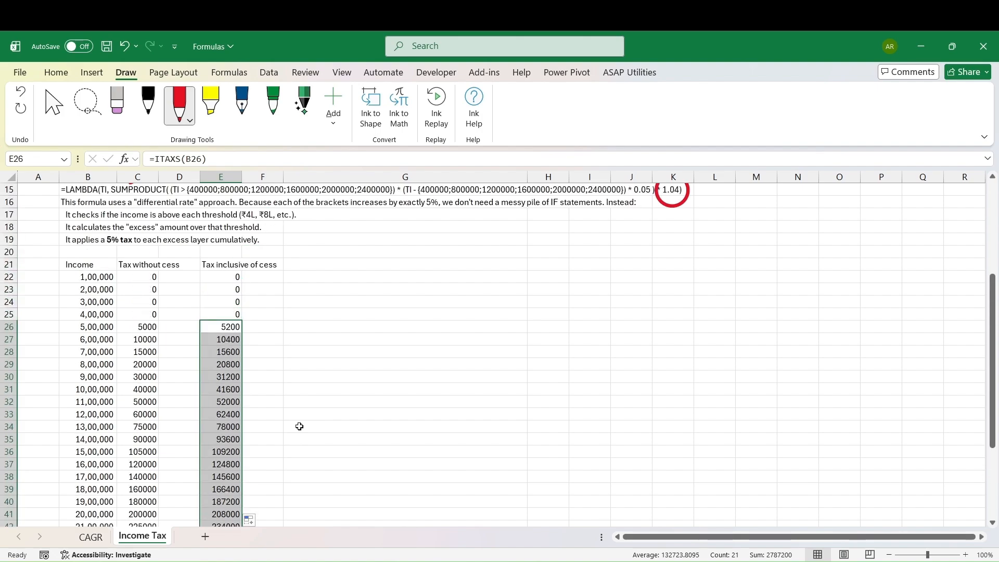